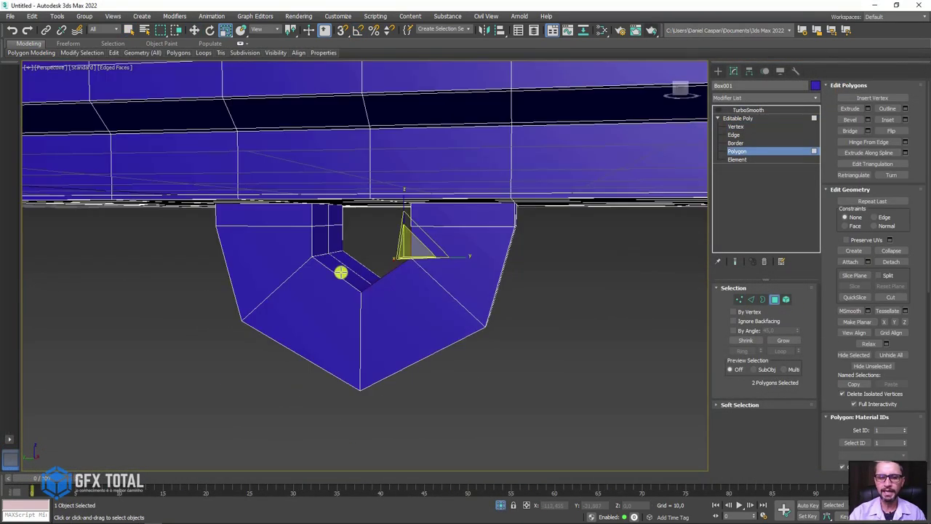
# Step: Set Delete 002 to remove particles by age with Life Span 9, then scrub to check the trails
pyautogui.keyDown('shift'); pyautogui.moveTo(368, 265); pyautogui.dragTo(567, 268); pyautogui.keyUp('shift')
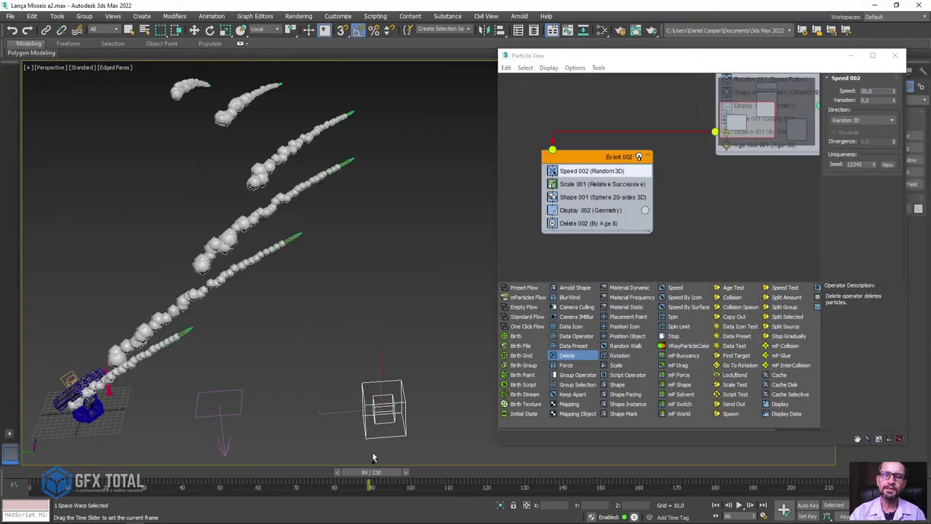
pyautogui.click(589, 224)
pyautogui.write('15')
pyautogui.press('Return')
pyautogui.write('9')
pyautogui.press('Return')
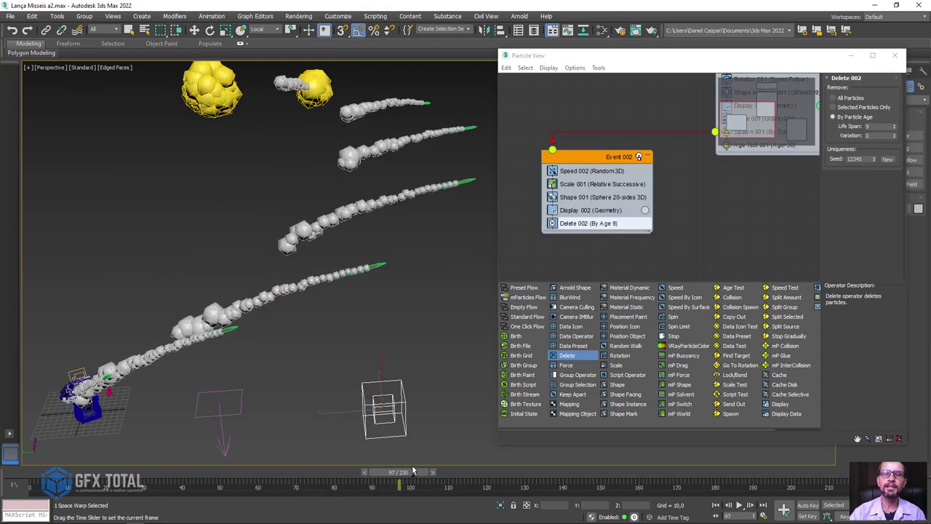
pyautogui.moveTo(371, 472); pyautogui.dragTo(478, 439)
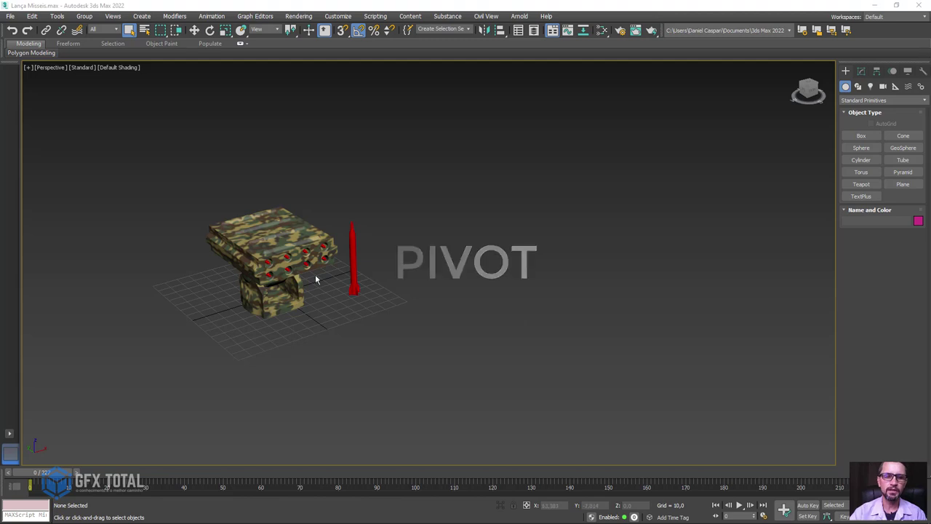
pyautogui.click(273, 310)
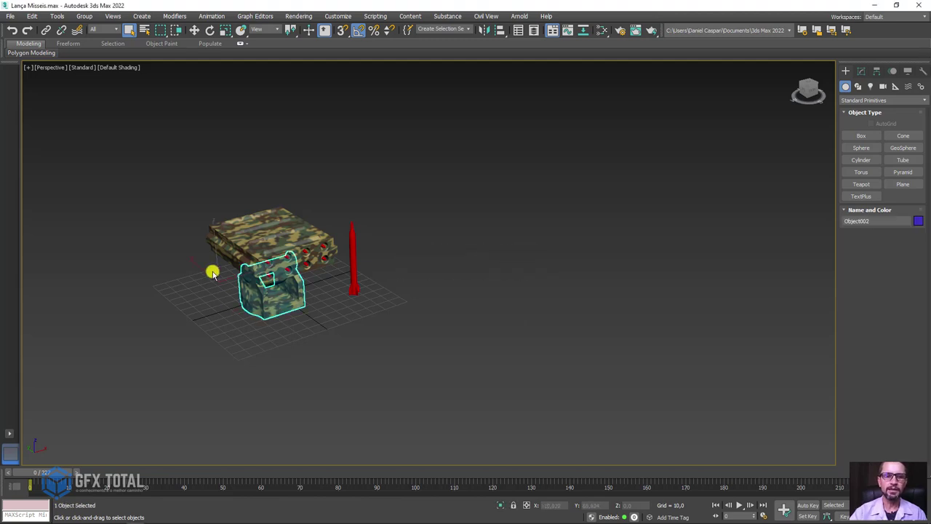
pyautogui.moveTo(218, 277); pyautogui.dragTo(229, 283, button='middle')
pyautogui.scroll(3, 229, 282)
pyautogui.scroll(4, 254, 283)
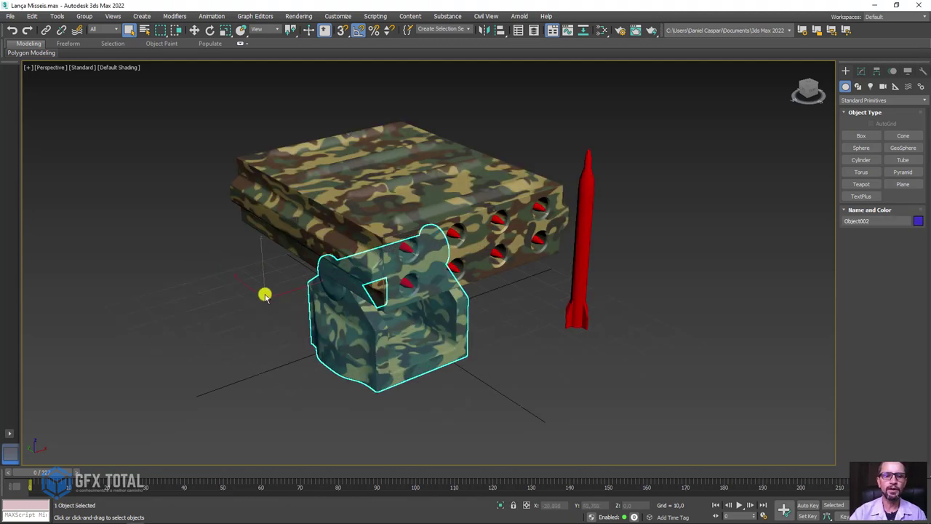
pyautogui.click(210, 30)
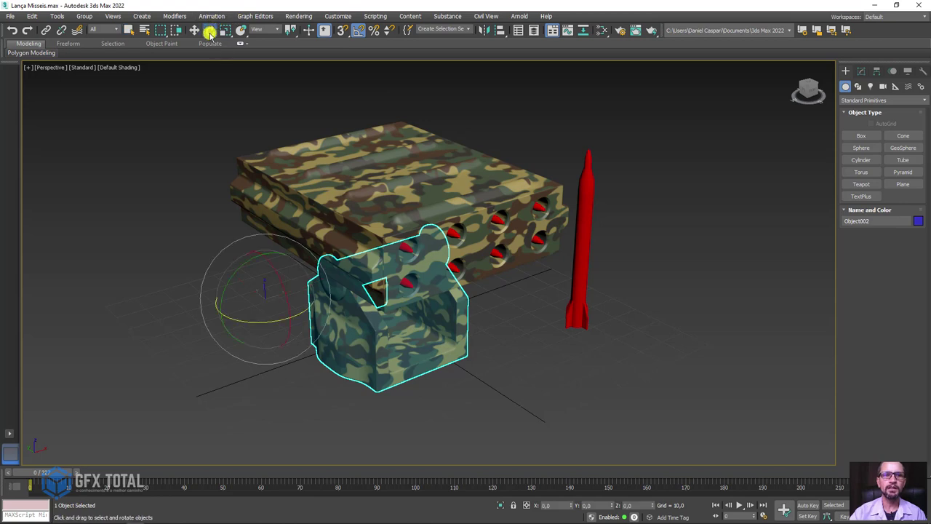
pyautogui.scroll(-2, 270, 303)
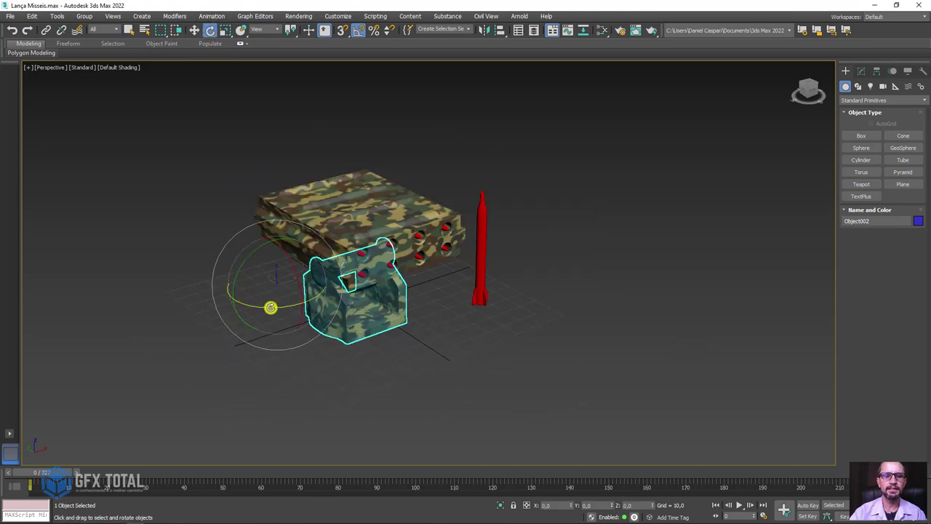
pyautogui.moveTo(270, 304)
pyautogui.mouseDown()
pyautogui.moveTo(341, 305)
pyautogui.moveTo(251, 313)
pyautogui.moveTo(296, 330)
pyautogui.moveTo(337, 327)
pyautogui.mouseUp()
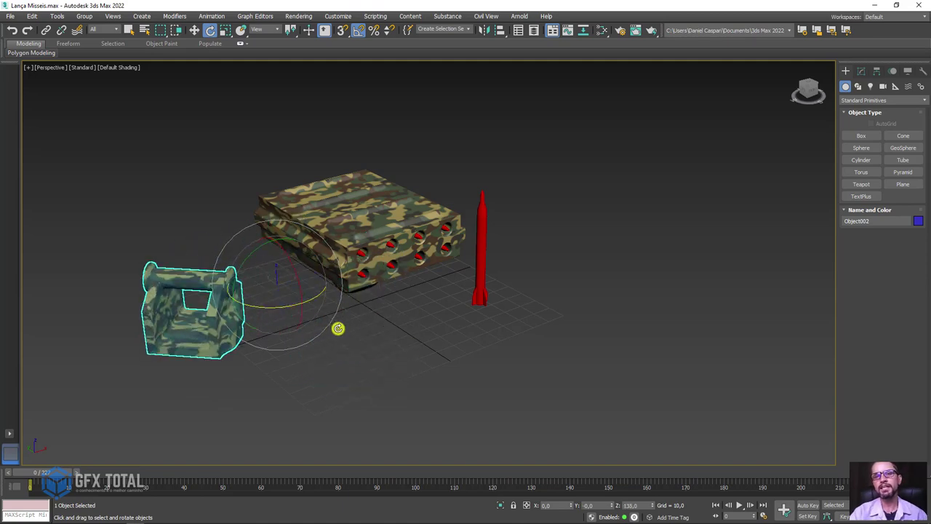
pyautogui.rightClick(337, 327)
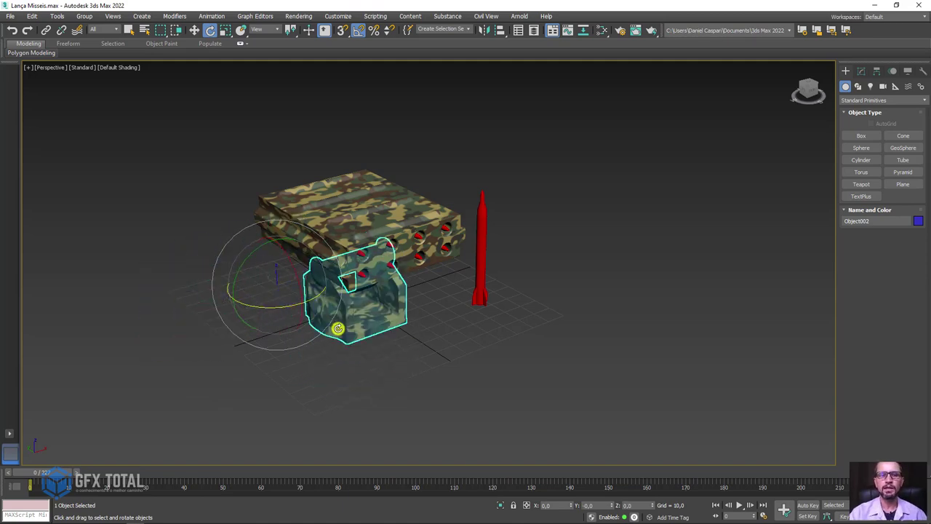
pyautogui.moveTo(318, 345)
pyautogui.keyDown('alt'); pyautogui.mouseDown(button='middle')
pyautogui.moveTo(414, 323)
pyautogui.moveTo(380, 283)
pyautogui.moveTo(331, 314)
pyautogui.moveTo(396, 322)
pyautogui.mouseUp(button='middle'); pyautogui.keyUp('alt')
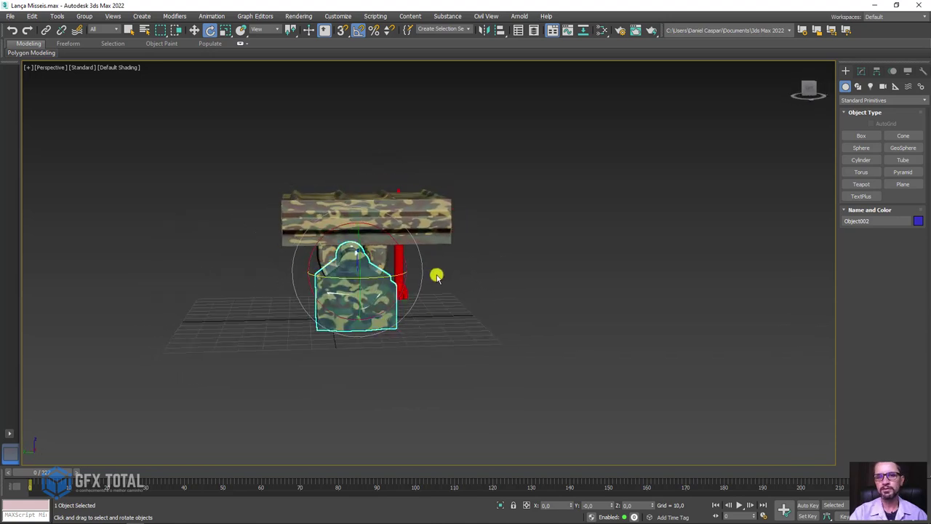
pyautogui.keyDown('alt'); pyautogui.moveTo(524, 333); pyautogui.dragTo(503, 328, button='middle'); pyautogui.keyUp('alt')
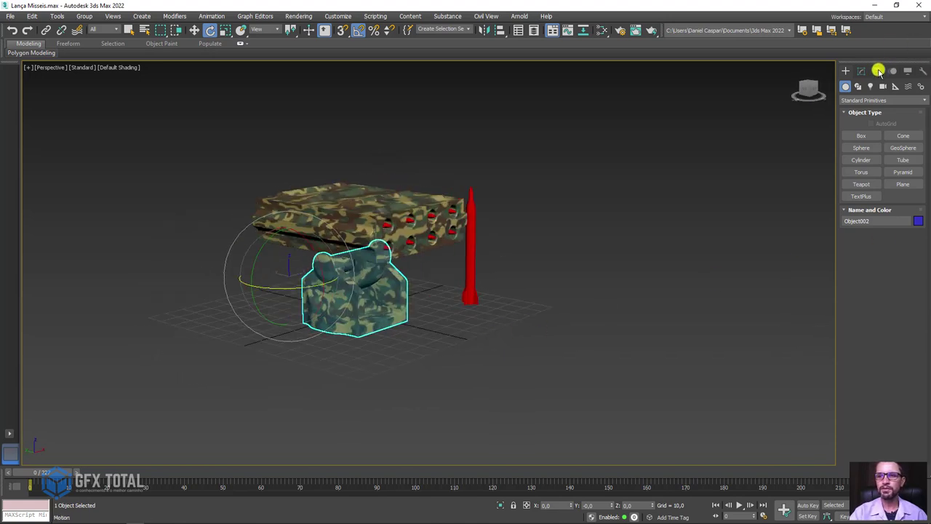
# Step: Centre the base's pivot on the object using Affect Pivot Only and Center to Object
pyautogui.click(878, 70)
pyautogui.click(884, 139)
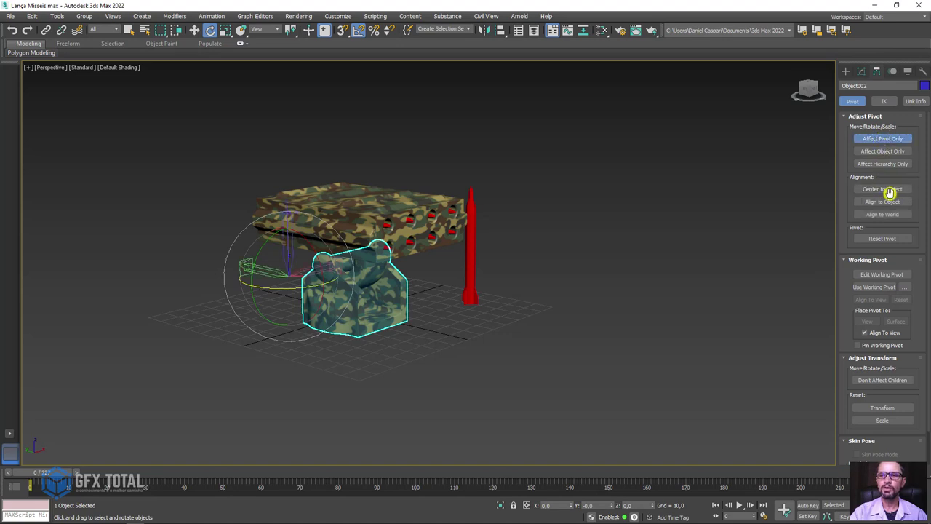
pyautogui.click(889, 190)
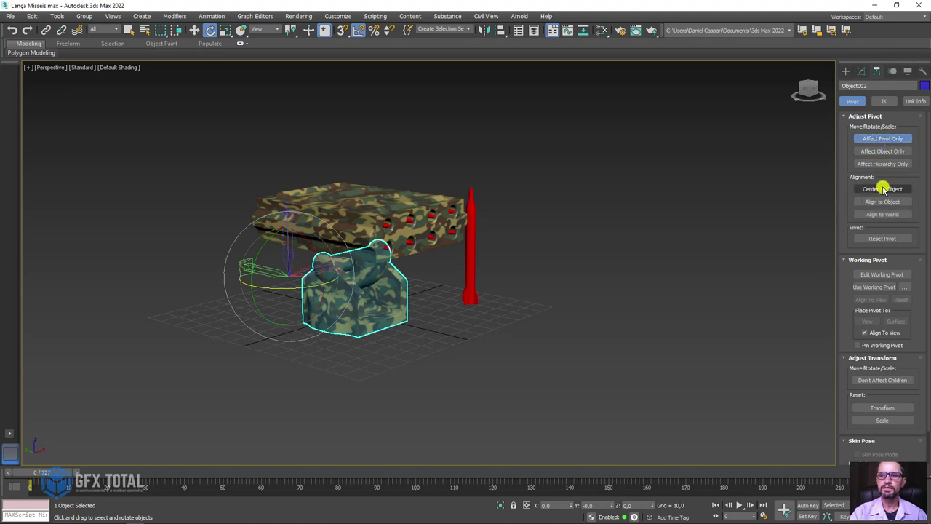
pyautogui.click(879, 139)
# Step: Rotate the base about 45° around Z and rename it BASE
pyautogui.moveTo(356, 295); pyautogui.dragTo(647, 226)
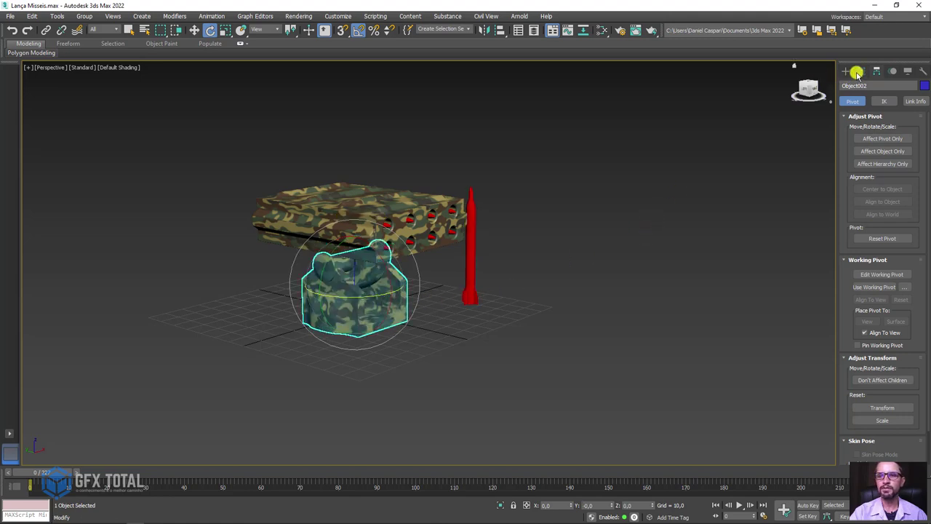
pyautogui.click(872, 86)
pyautogui.write('BAS')
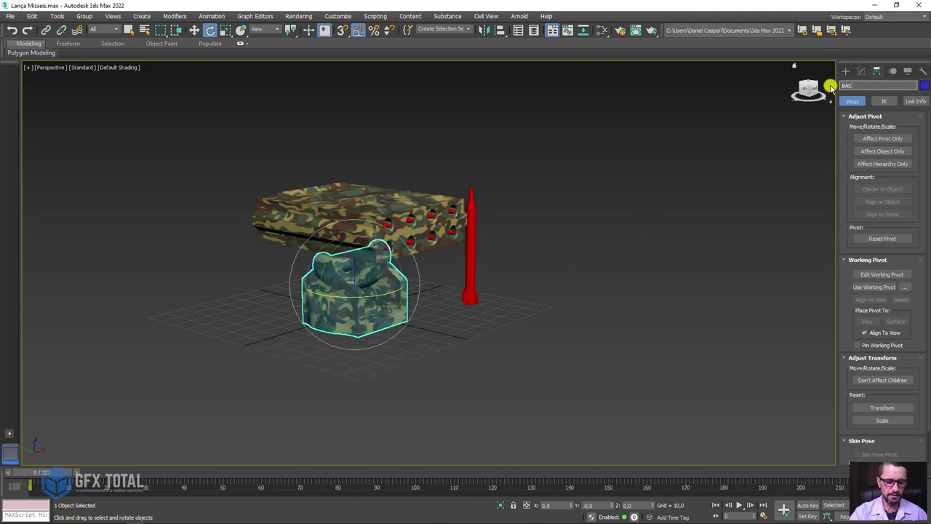
pyautogui.write('E')
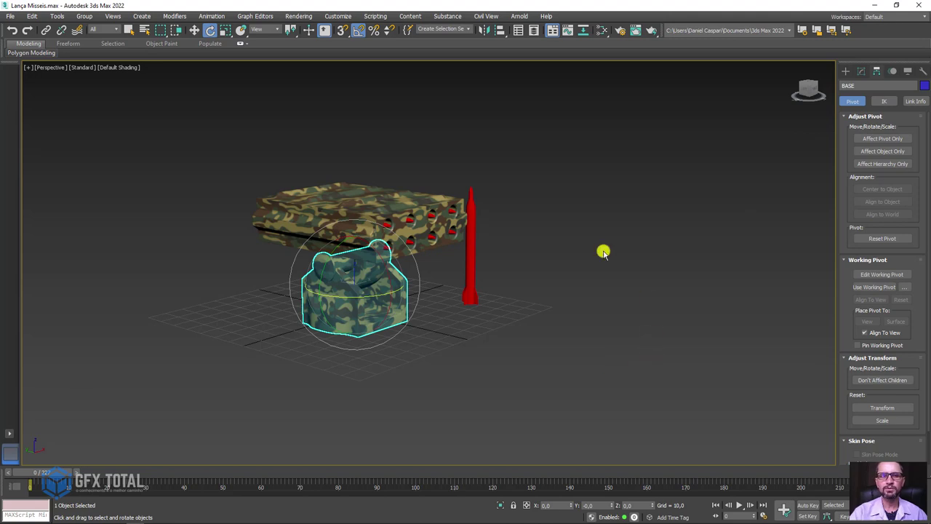
pyautogui.click(368, 196)
pyautogui.keyDown('alt'); pyautogui.moveTo(388, 235); pyautogui.dragTo(405, 238, button='middle'); pyautogui.keyUp('alt')
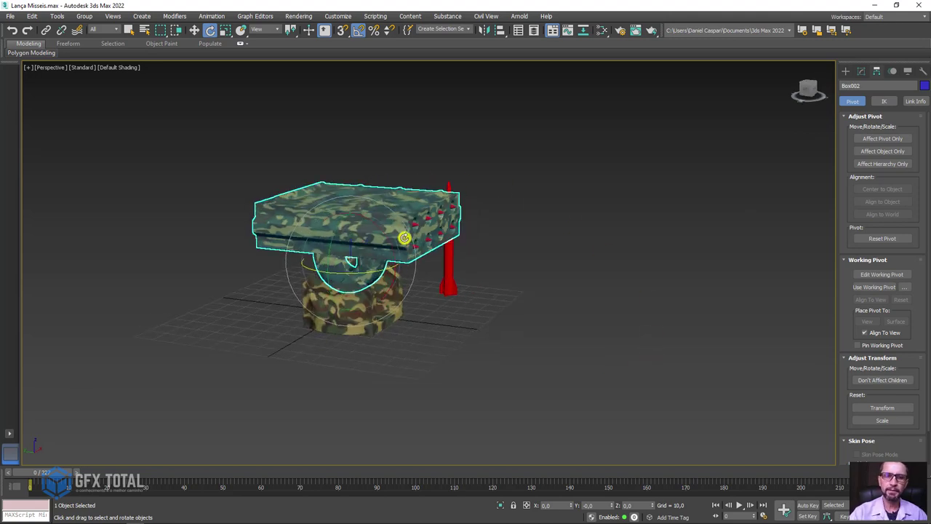
pyautogui.keyDown('alt'); pyautogui.moveTo(361, 260); pyautogui.dragTo(385, 249, button='middle'); pyautogui.keyUp('alt')
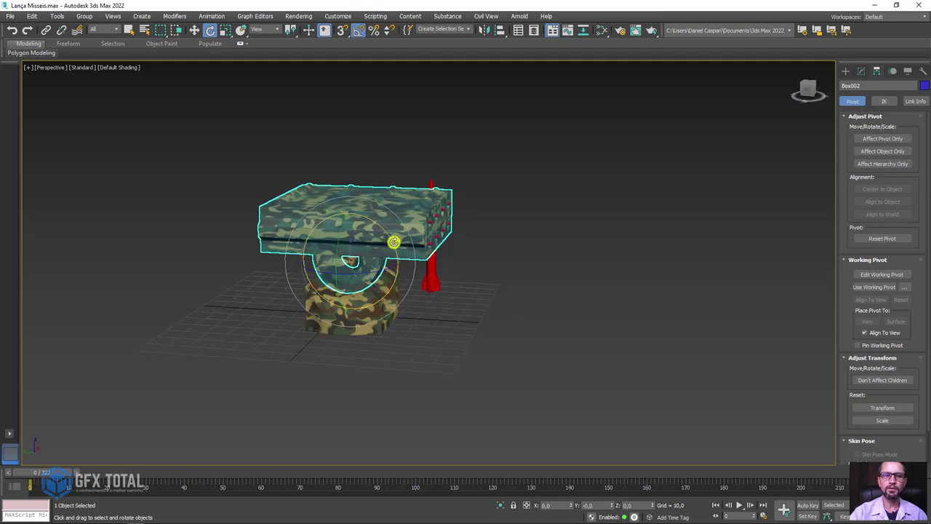
pyautogui.moveTo(394, 243)
pyautogui.mouseDown()
pyautogui.moveTo(394, 225)
pyautogui.moveTo(410, 257)
pyautogui.mouseUp()
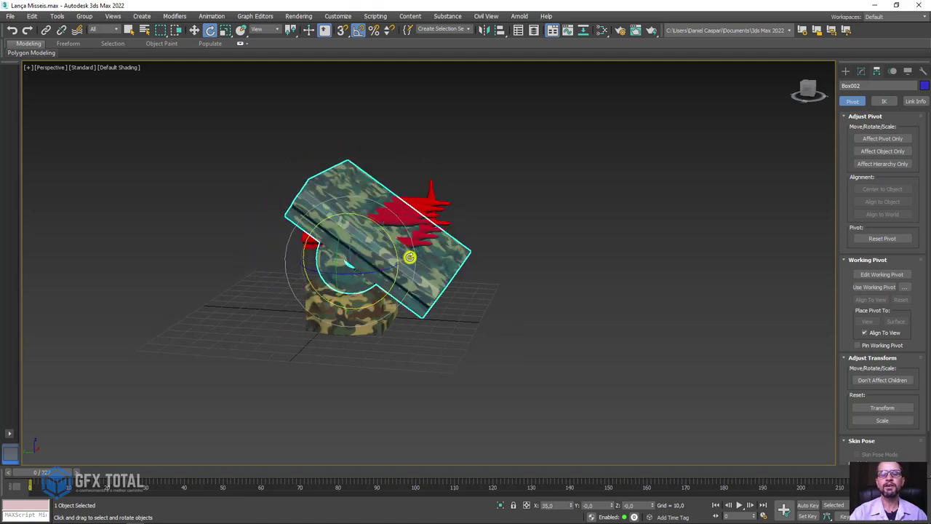
pyautogui.rightClick(409, 257)
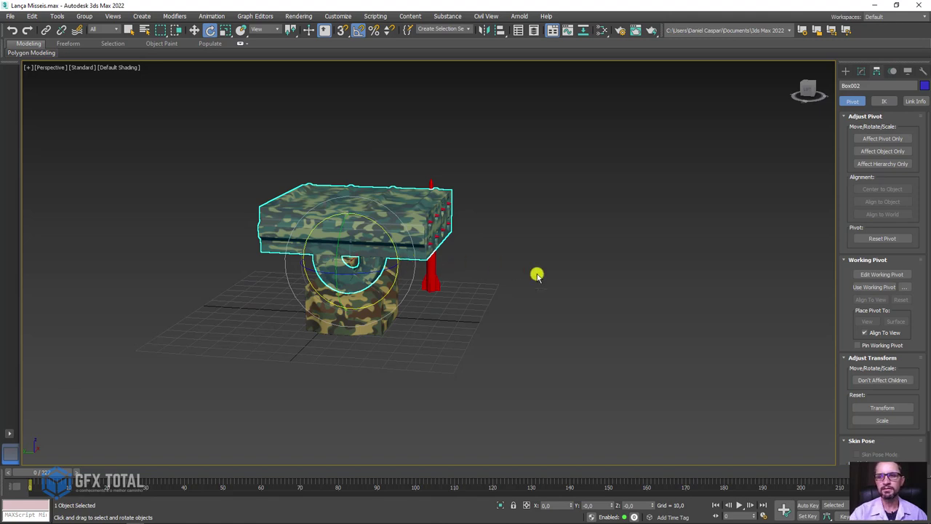
pyautogui.keyDown('alt'); pyautogui.moveTo(512, 283); pyautogui.dragTo(433, 147, button='middle'); pyautogui.keyUp('alt')
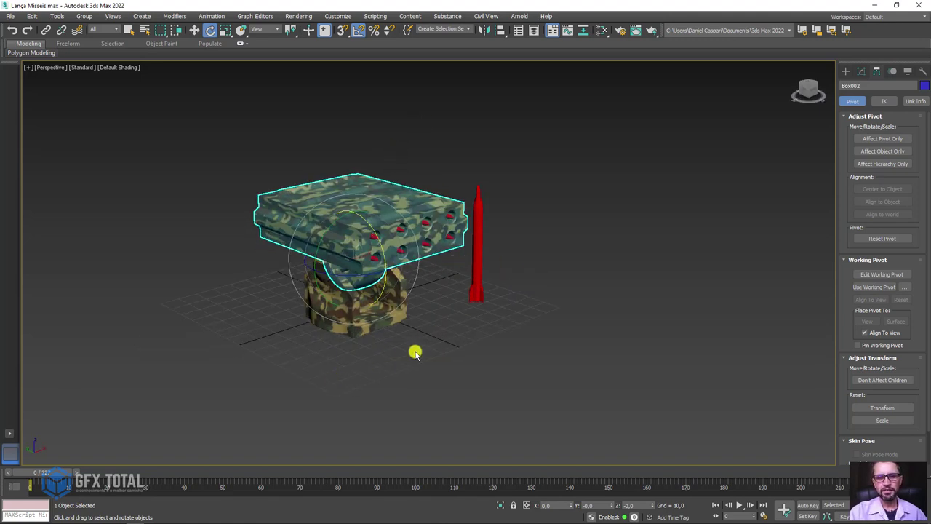
pyautogui.click(371, 329)
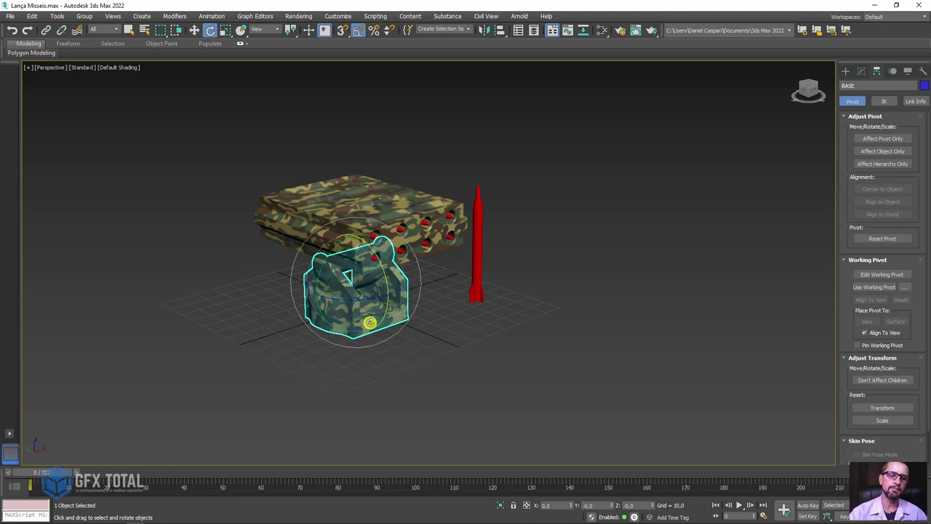
# Step: Select all keys across the timeline, then clear the key selection
pyautogui.moveTo(677, 405)
pyautogui.mouseDown(button='middle')
pyautogui.moveTo(589, 387)
pyautogui.moveTo(568, 396)
pyautogui.mouseUp(button='middle')
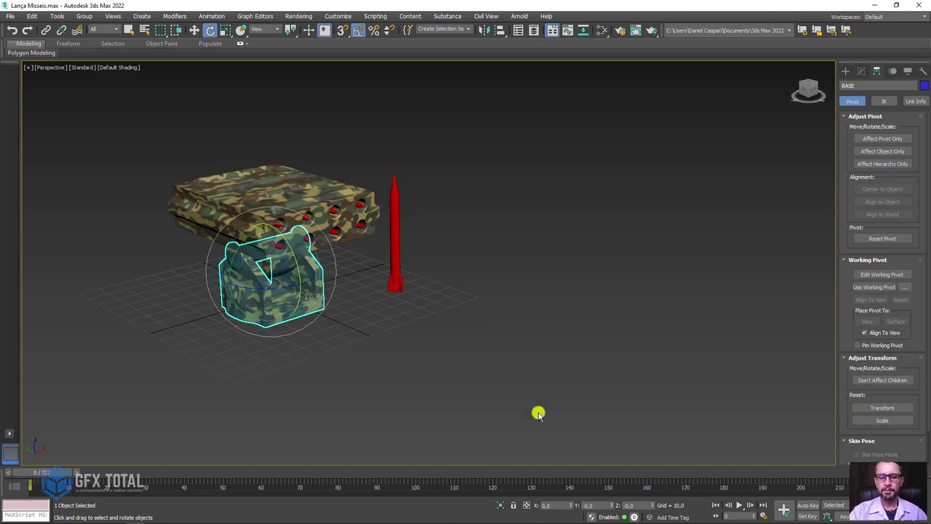
pyautogui.moveTo(38, 477); pyautogui.dragTo(848, 479)
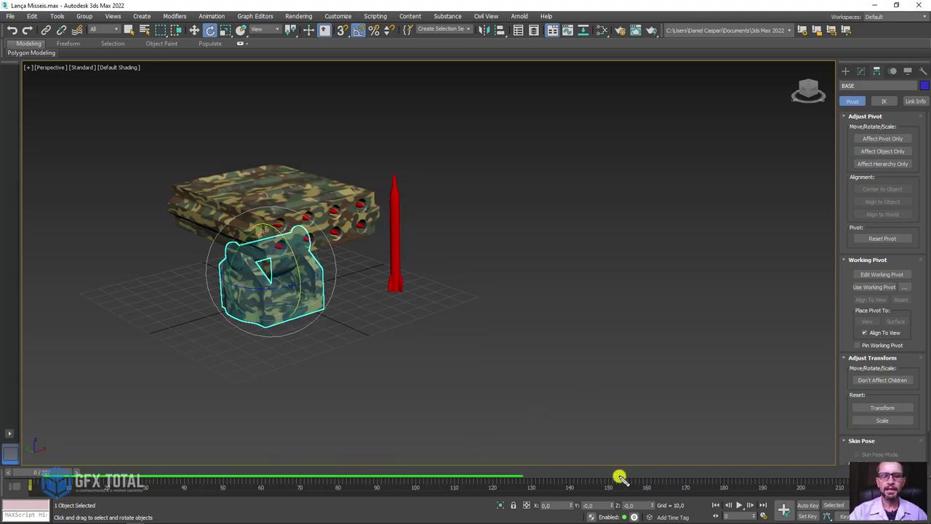
pyautogui.click(107, 487)
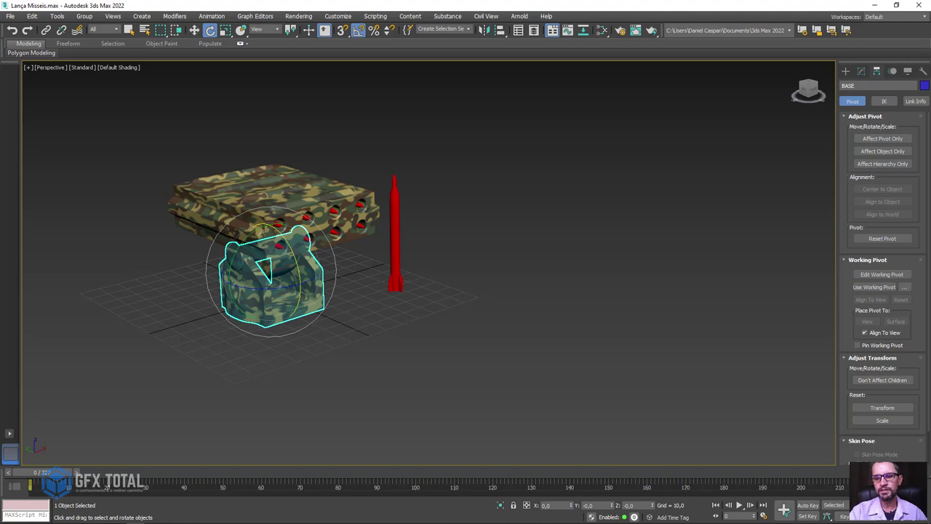
# Step: Set the animation end frame to 230 and switch on Auto Key
pyautogui.click(764, 516)
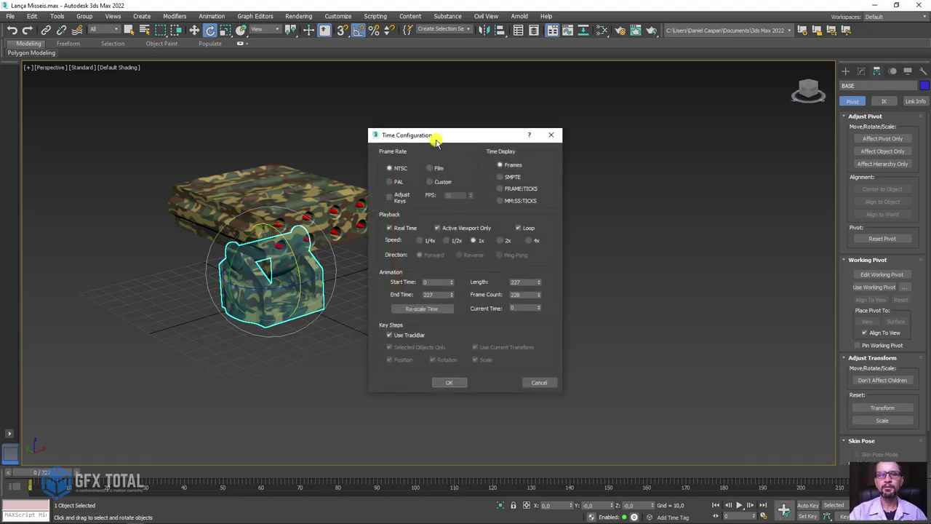
pyautogui.moveTo(435, 141); pyautogui.dragTo(473, 93)
pyautogui.doubleClick(466, 248)
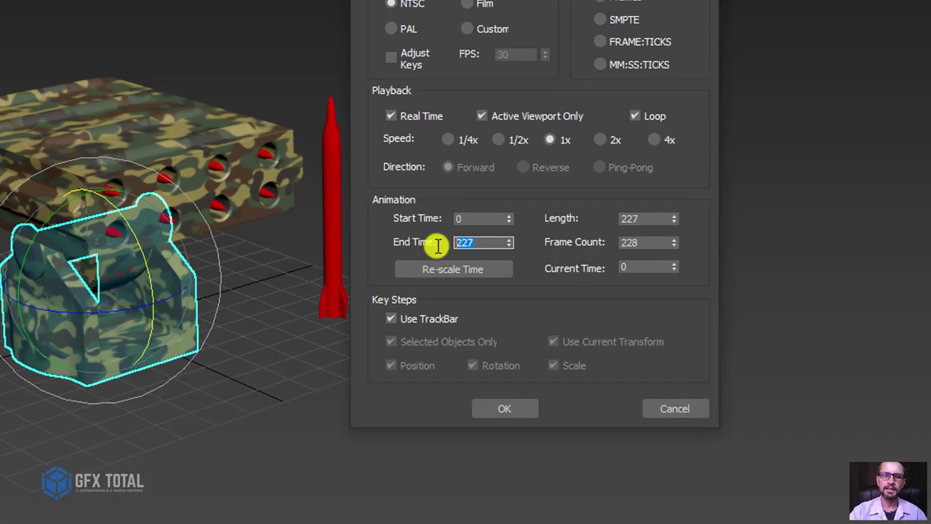
pyautogui.write('230')
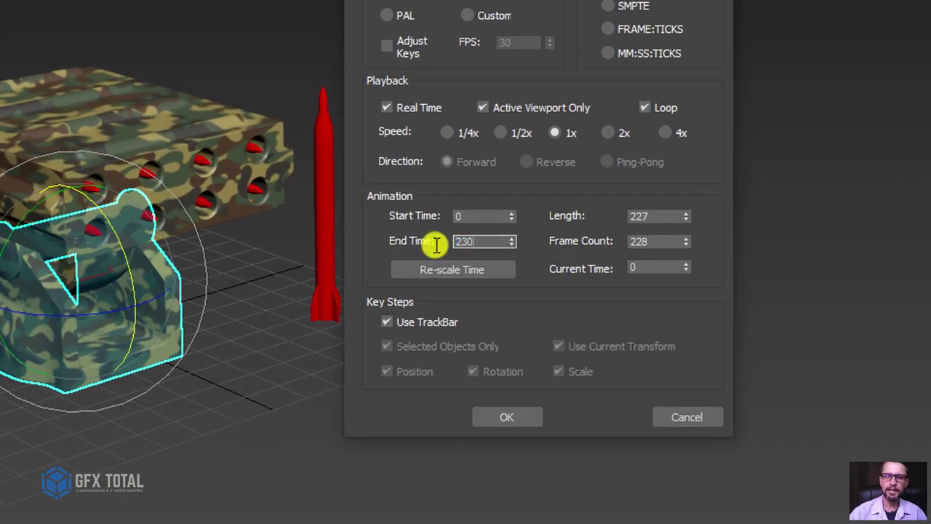
pyautogui.press('Return')
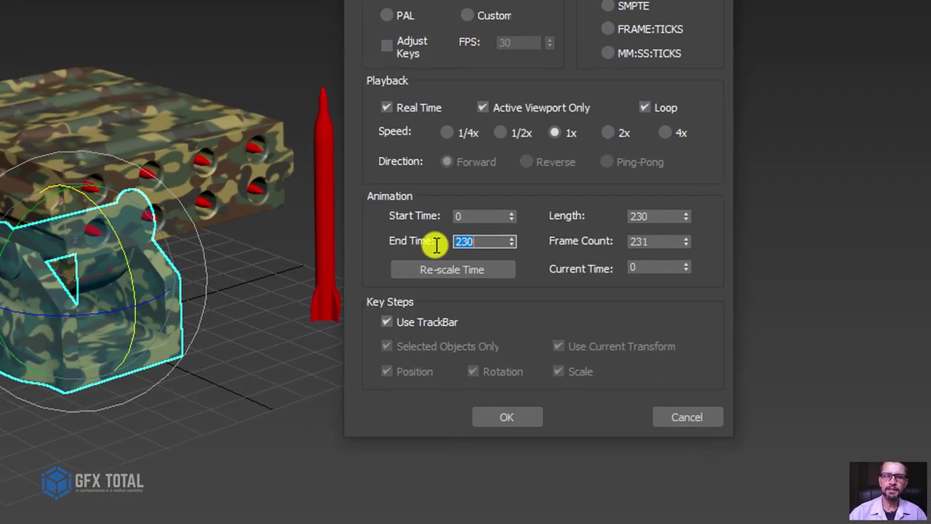
pyautogui.click(502, 421)
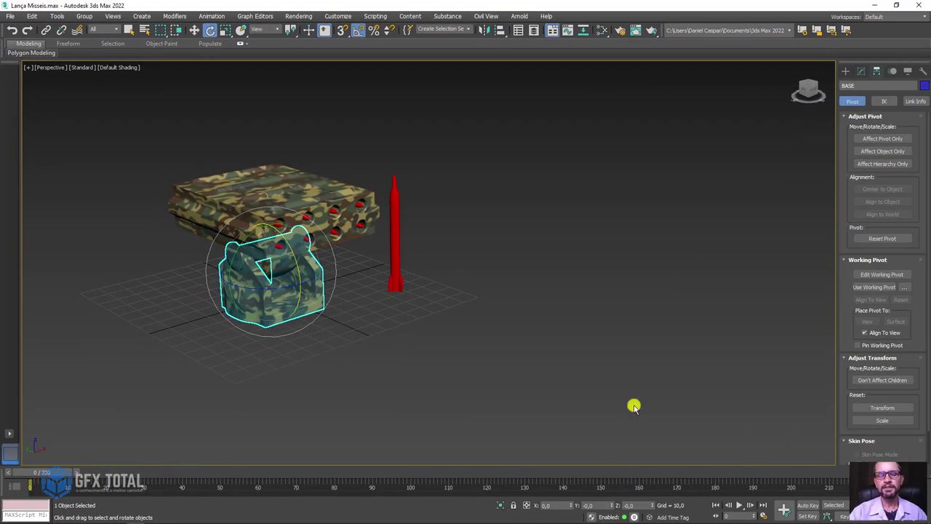
pyautogui.click(808, 506)
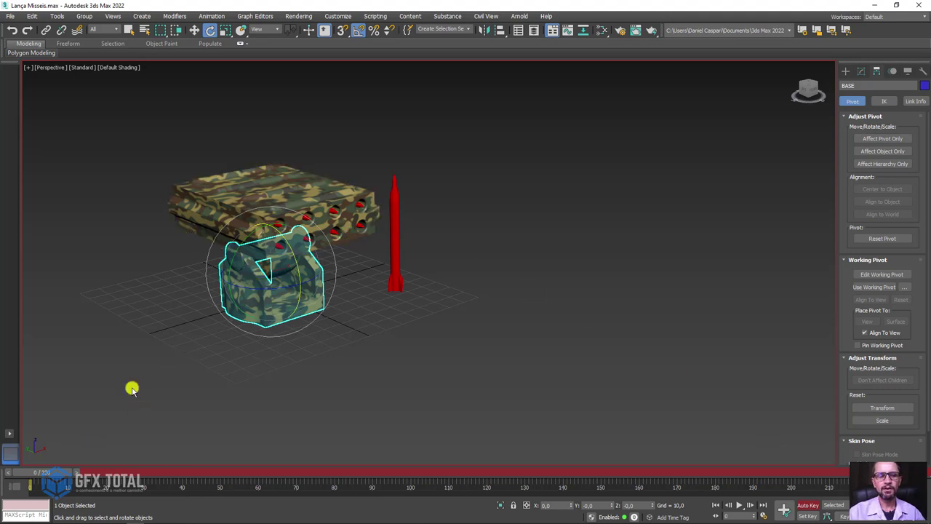
# Step: At frame 50, rotate the base 95° around Z
pyautogui.press('q')
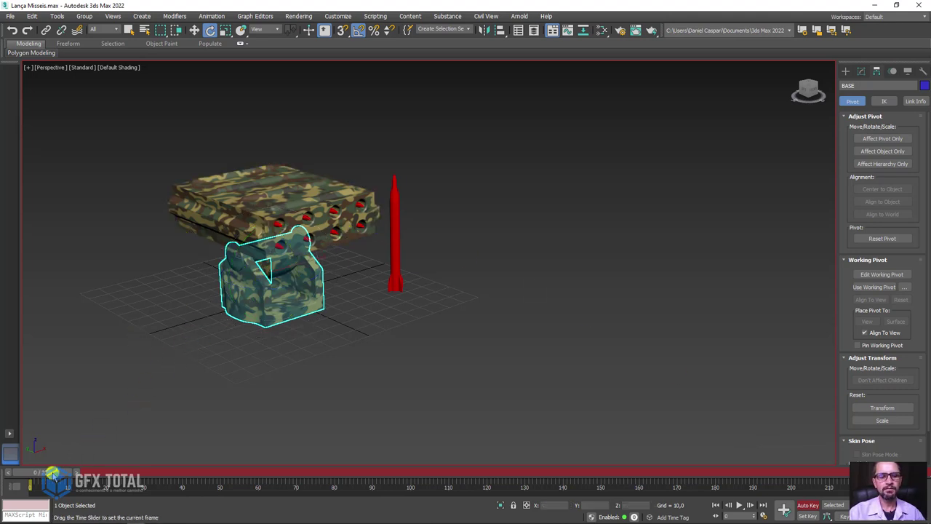
pyautogui.moveTo(49, 473); pyautogui.dragTo(229, 471)
pyautogui.press('e')
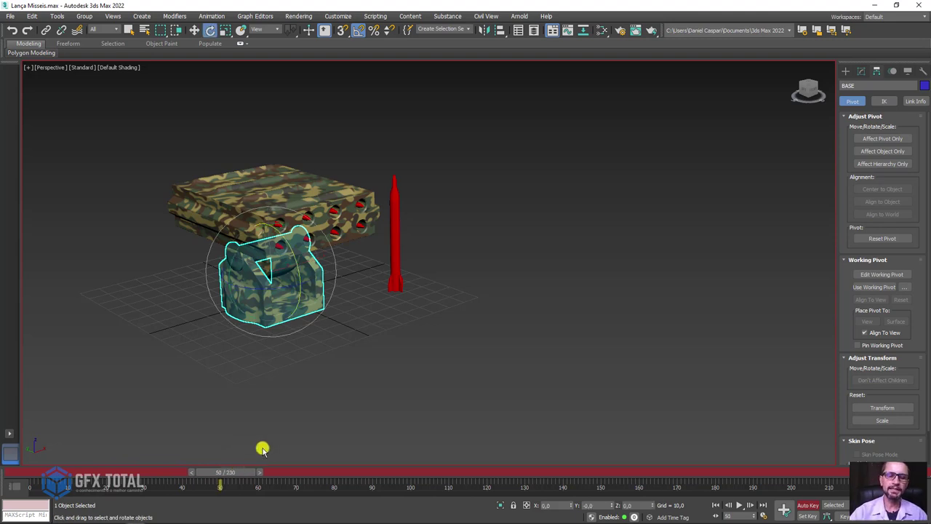
pyautogui.moveTo(220, 473); pyautogui.dragTo(162, 475)
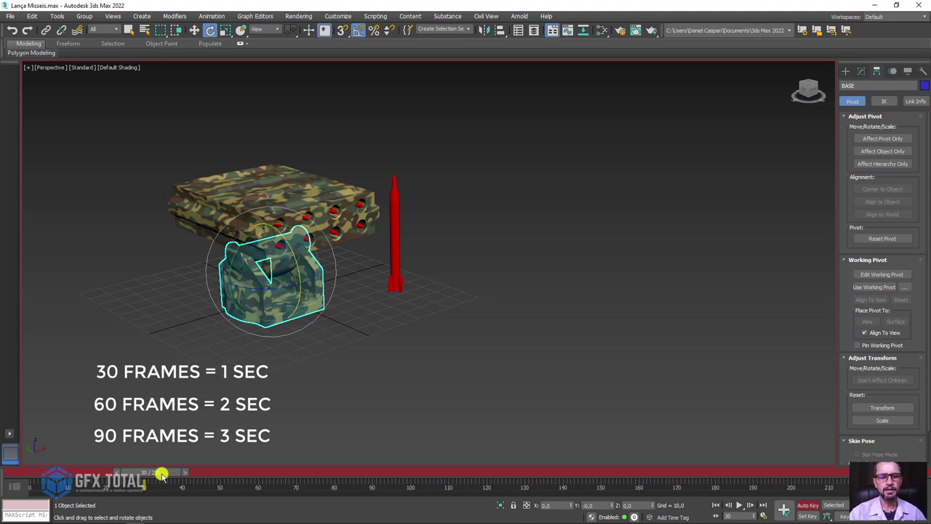
pyautogui.moveTo(161, 474); pyautogui.dragTo(240, 469)
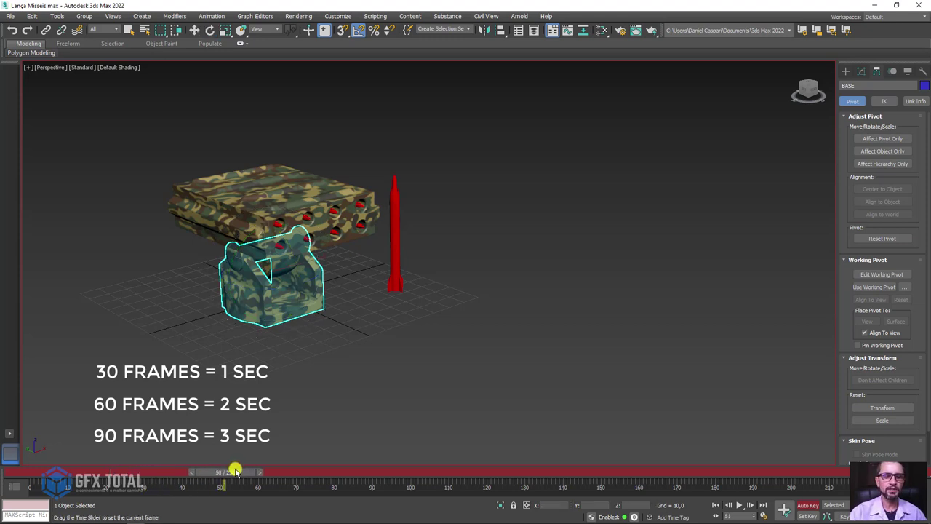
pyautogui.press('e')
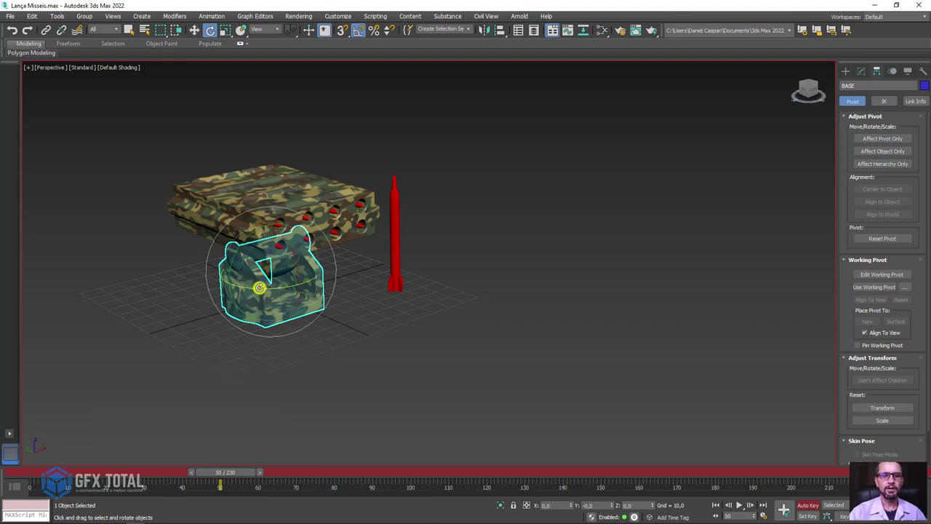
pyautogui.moveTo(260, 288); pyautogui.dragTo(302, 284)
# Step: Rotate the base to -85° at frame 110 and to 33° at frame 180
pyautogui.moveTo(225, 474)
pyautogui.mouseDown()
pyautogui.moveTo(490, 474)
pyautogui.moveTo(444, 481)
pyautogui.mouseUp()
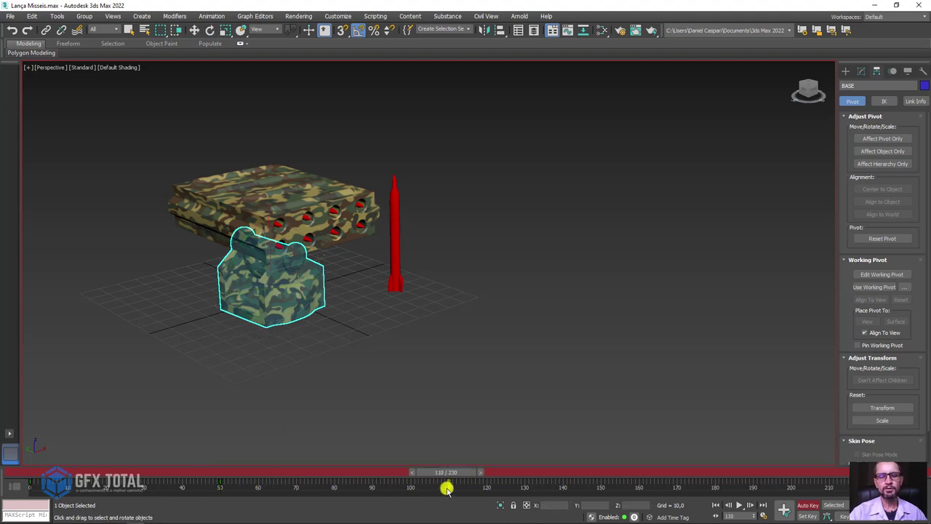
pyautogui.press('e')
pyautogui.moveTo(280, 287); pyautogui.dragTo(195, 289)
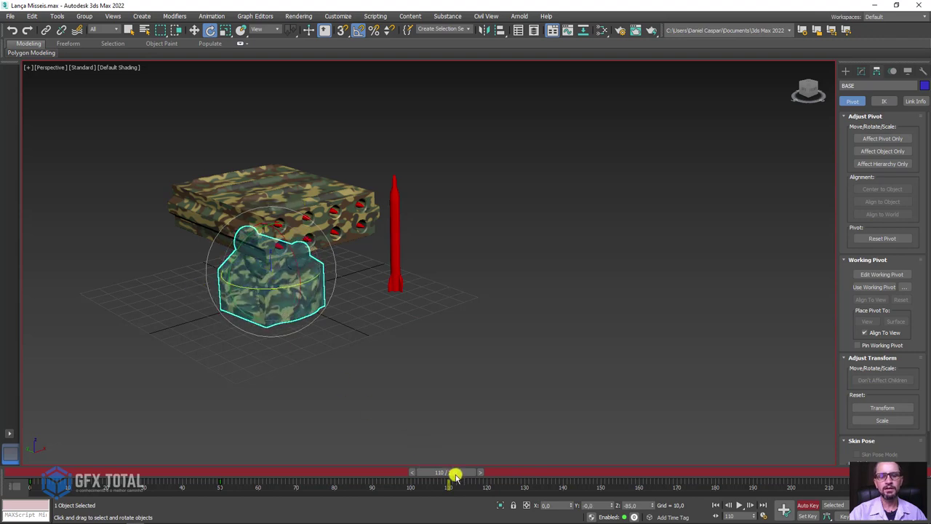
pyautogui.moveTo(456, 475)
pyautogui.mouseDown()
pyautogui.moveTo(737, 482)
pyautogui.moveTo(718, 482)
pyautogui.mouseUp()
pyautogui.press('e')
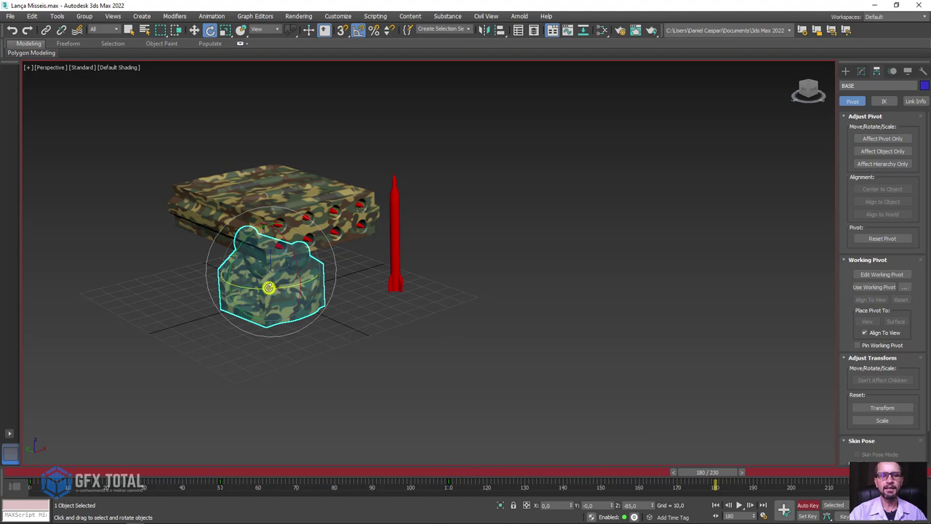
pyautogui.moveTo(268, 287); pyautogui.dragTo(331, 291)
# Step: Rotate the base to about -25° at frame 215, then scrub back to review
pyautogui.moveTo(720, 473); pyautogui.dragTo(827, 473)
pyautogui.moveTo(269, 288); pyautogui.dragTo(225, 295)
pyautogui.moveTo(844, 473)
pyautogui.mouseDown()
pyautogui.moveTo(43, 471)
pyautogui.moveTo(786, 470)
pyautogui.moveTo(249, 449)
pyautogui.moveTo(24, 457)
pyautogui.moveTo(592, 456)
pyautogui.moveTo(720, 471)
pyautogui.moveTo(2, 484)
pyautogui.moveTo(354, 473)
pyautogui.moveTo(692, 485)
pyautogui.moveTo(670, 475)
pyautogui.moveTo(15, 474)
pyautogui.mouseUp()
# Step: Turn off Auto Key and clear the base selection
pyautogui.press('e')
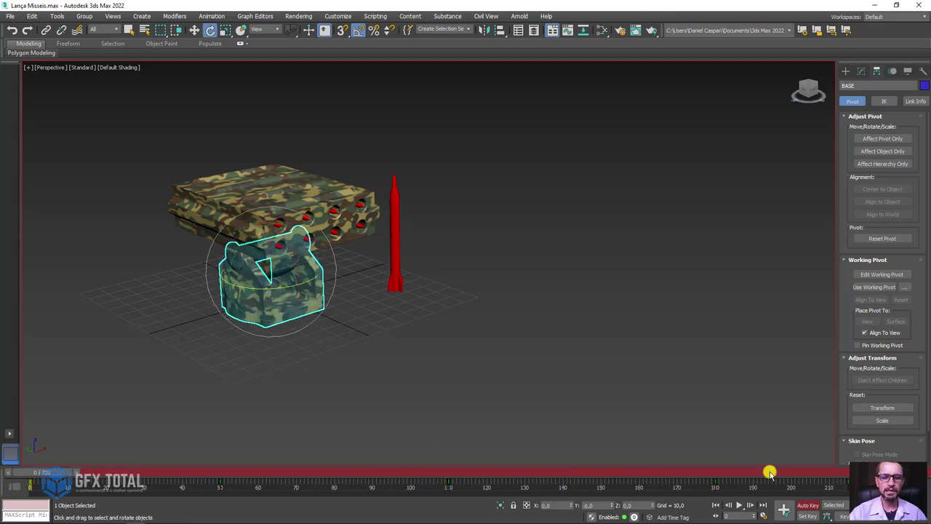
pyautogui.click(807, 508)
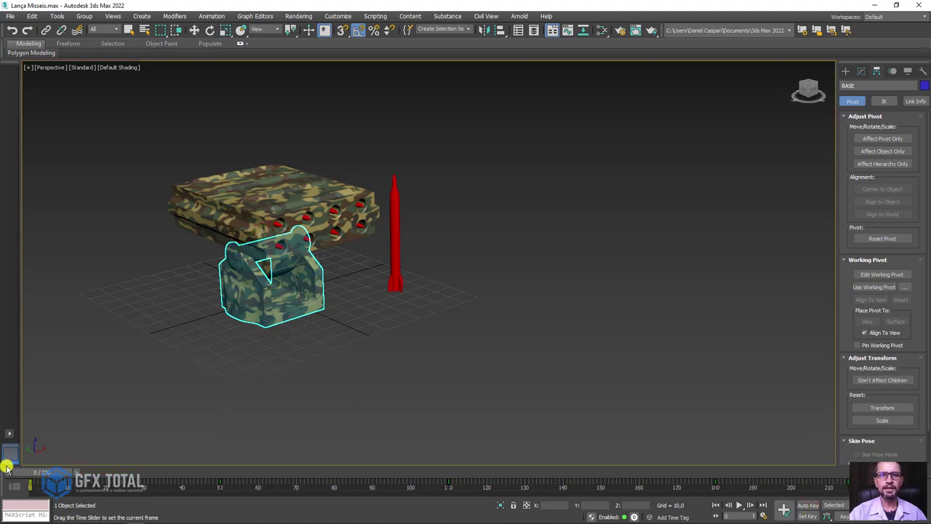
pyautogui.click(93, 307)
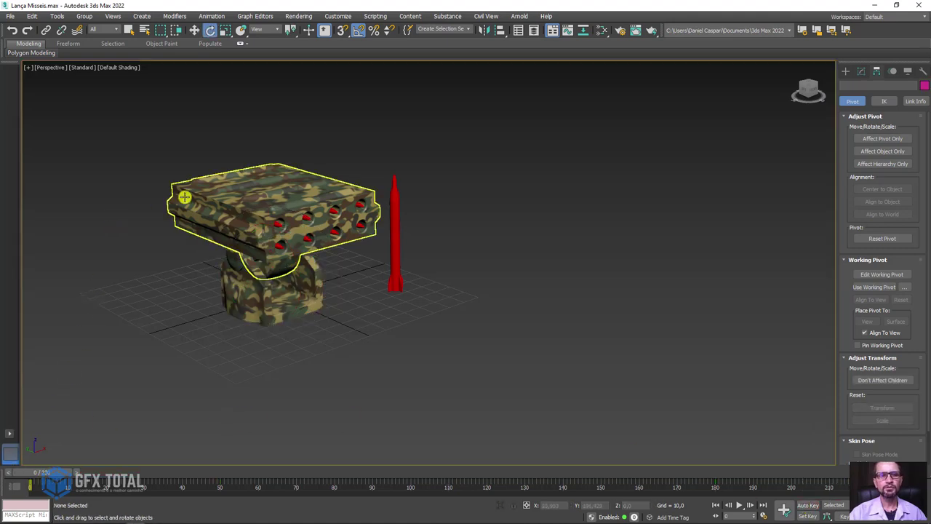
# Step: Link the launcher box to the base and scrub to confirm it follows the rotation
pyautogui.click(46, 30)
pyautogui.click(203, 198)
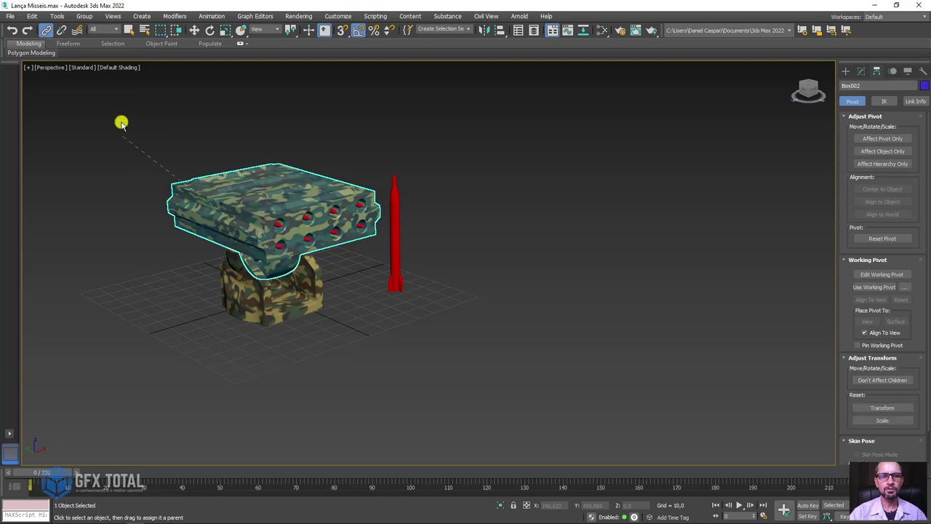
pyautogui.moveTo(121, 124); pyautogui.dragTo(128, 83)
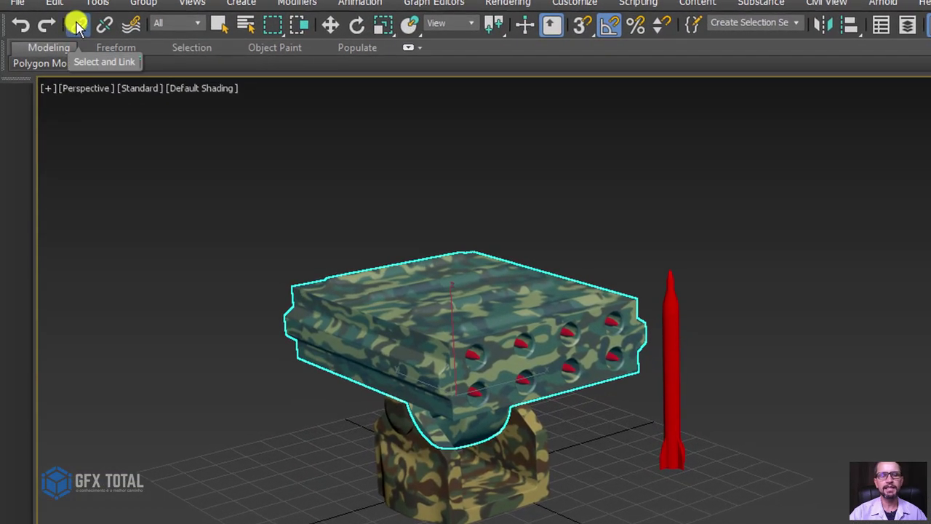
pyautogui.click(79, 25)
pyautogui.moveTo(369, 301)
pyautogui.mouseDown()
pyautogui.moveTo(930, 400)
pyautogui.moveTo(509, 488)
pyautogui.mouseUp()
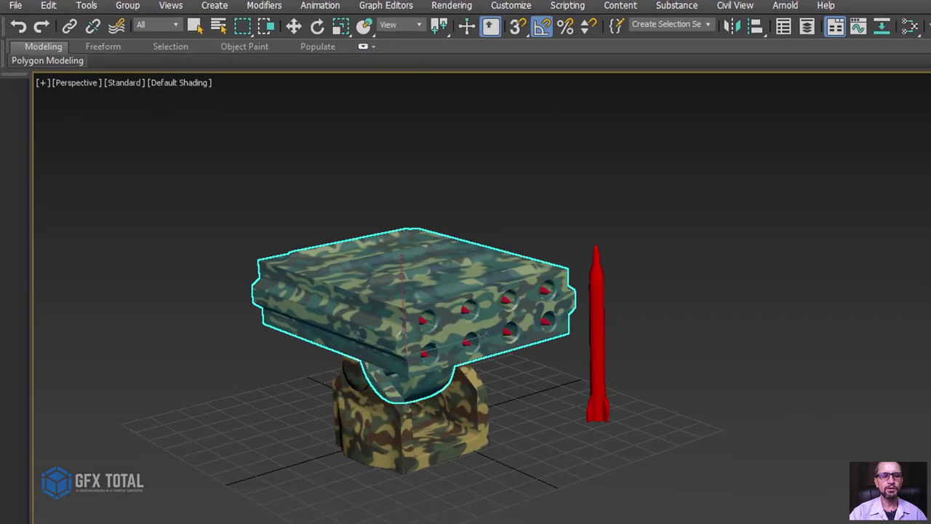
pyautogui.moveTo(204, 478)
pyautogui.mouseDown()
pyautogui.moveTo(765, 470)
pyautogui.moveTo(47, 463)
pyautogui.moveTo(761, 469)
pyautogui.mouseUp()
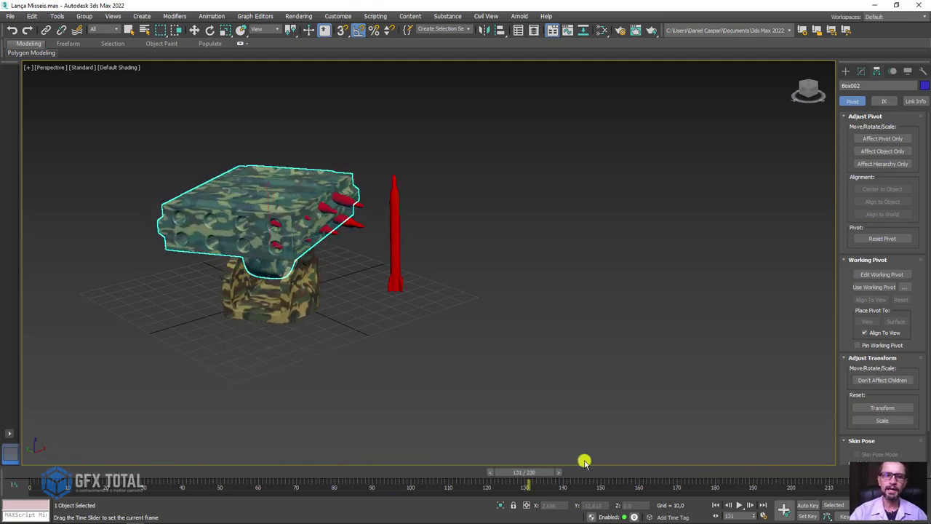
pyautogui.moveTo(660, 470); pyautogui.dragTo(29, 471)
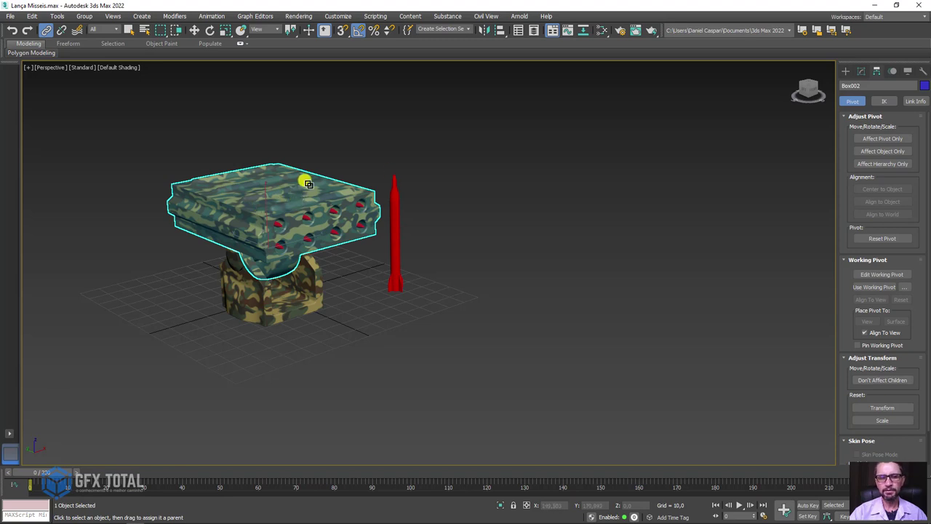
# Step: With Auto Key on, tilt the launcher box upward at frame 50
pyautogui.click(808, 505)
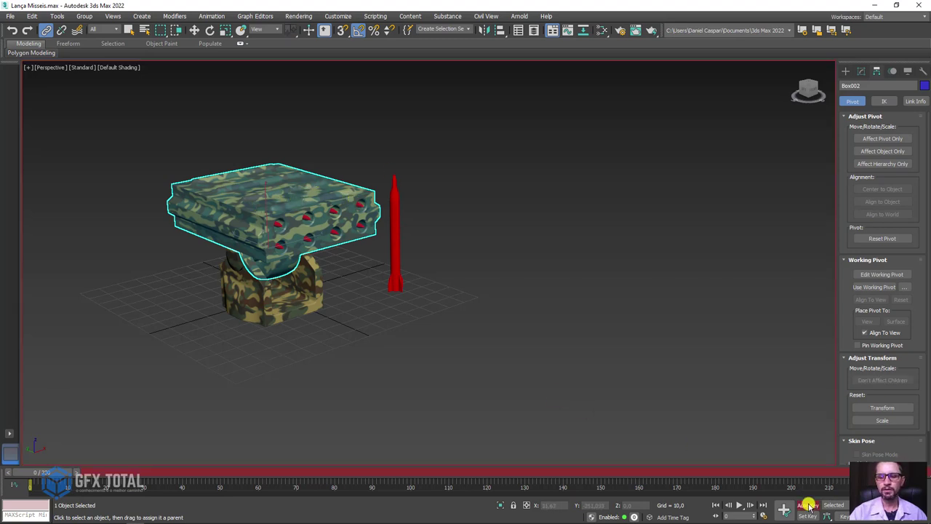
pyautogui.click(210, 30)
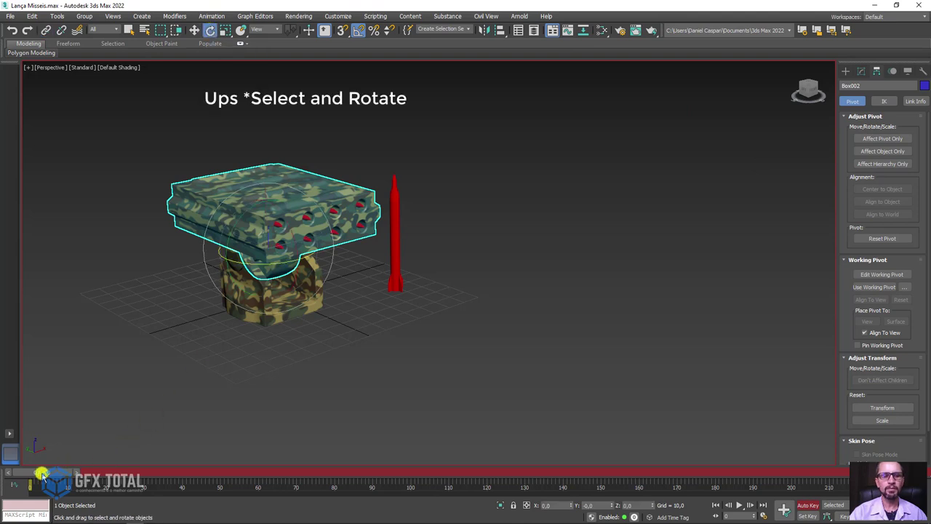
pyautogui.moveTo(40, 472); pyautogui.dragTo(223, 463)
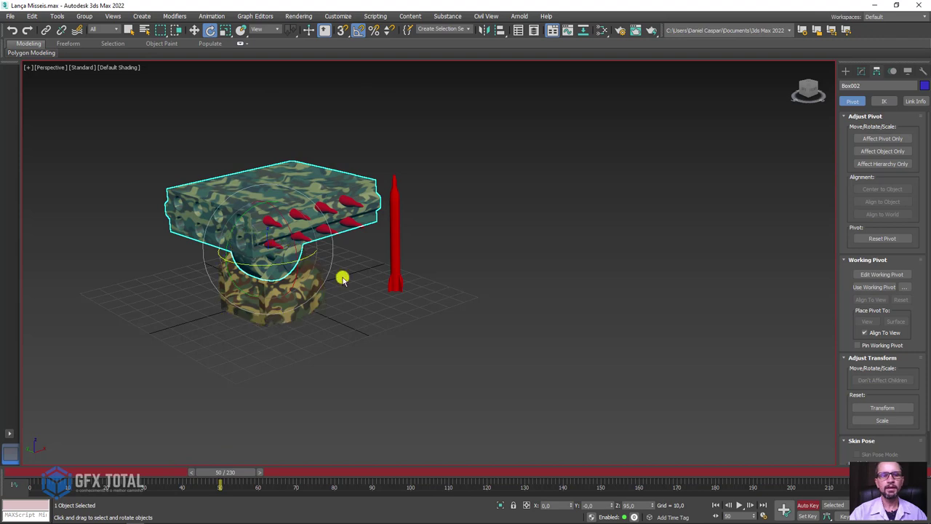
pyautogui.keyDown('alt'); pyautogui.moveTo(405, 286); pyautogui.dragTo(284, 235, button='middle'); pyautogui.keyUp('alt')
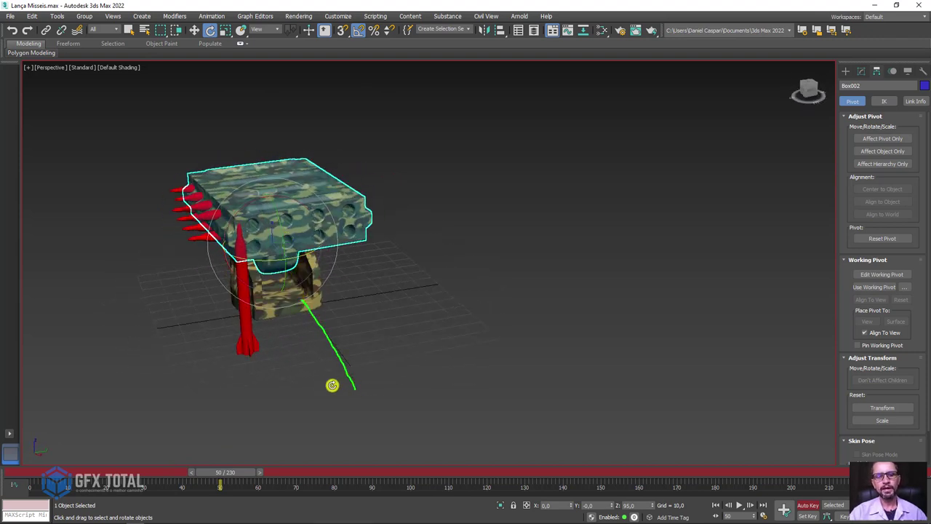
pyautogui.moveTo(277, 223); pyautogui.dragTo(325, 378)
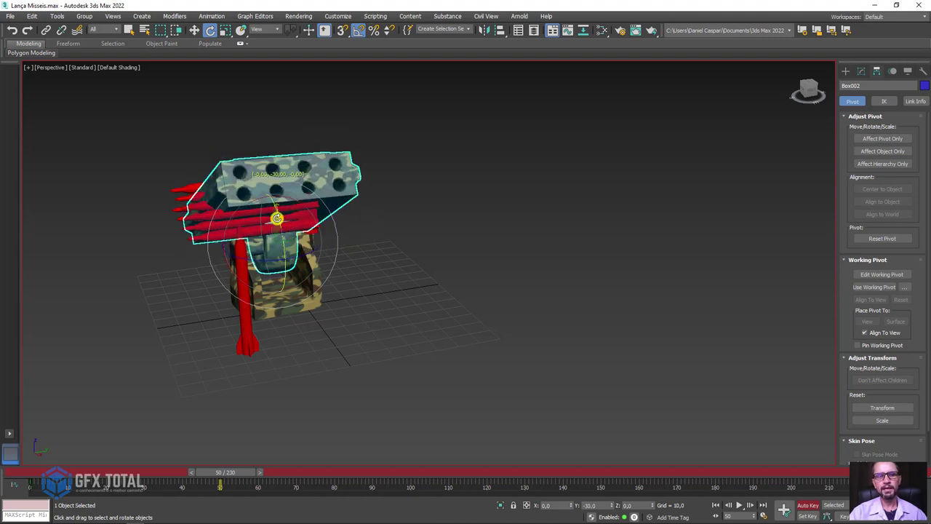
# Step: Try tilting the box at frame 30, cancel it, and open the reference coordinate list
pyautogui.moveTo(247, 466); pyautogui.dragTo(145, 472)
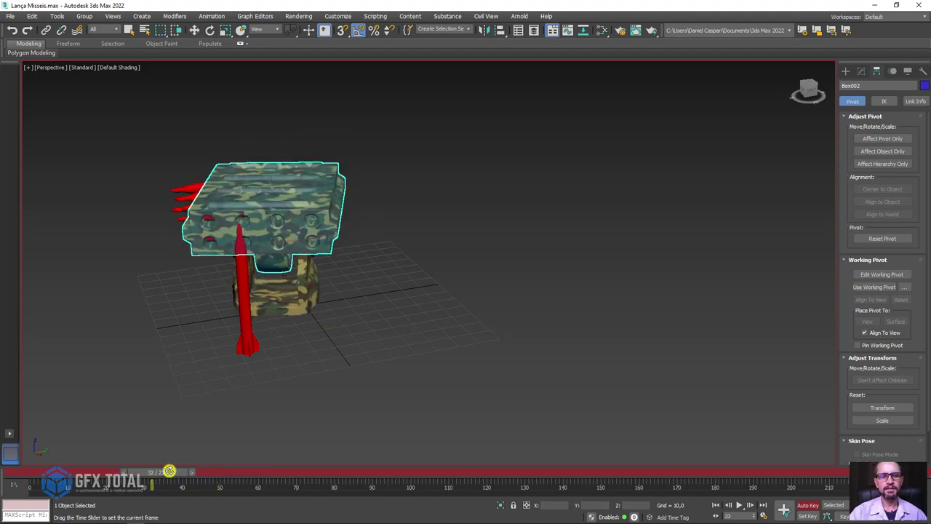
pyautogui.moveTo(183, 405)
pyautogui.keyDown('alt'); pyautogui.mouseDown(button='middle')
pyautogui.moveTo(302, 326)
pyautogui.moveTo(287, 279)
pyautogui.mouseUp(button='middle'); pyautogui.keyUp('alt')
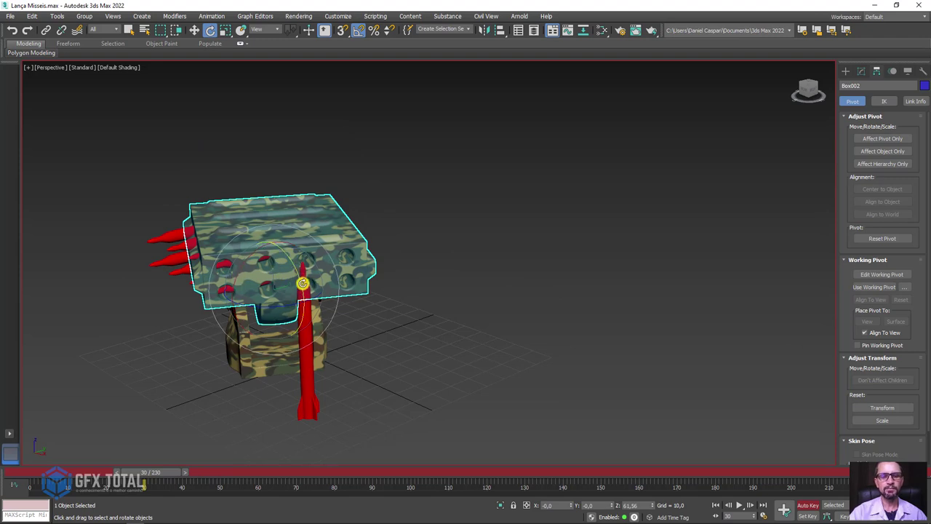
pyautogui.moveTo(303, 283); pyautogui.dragTo(293, 270)
pyautogui.rightClick(249, 278)
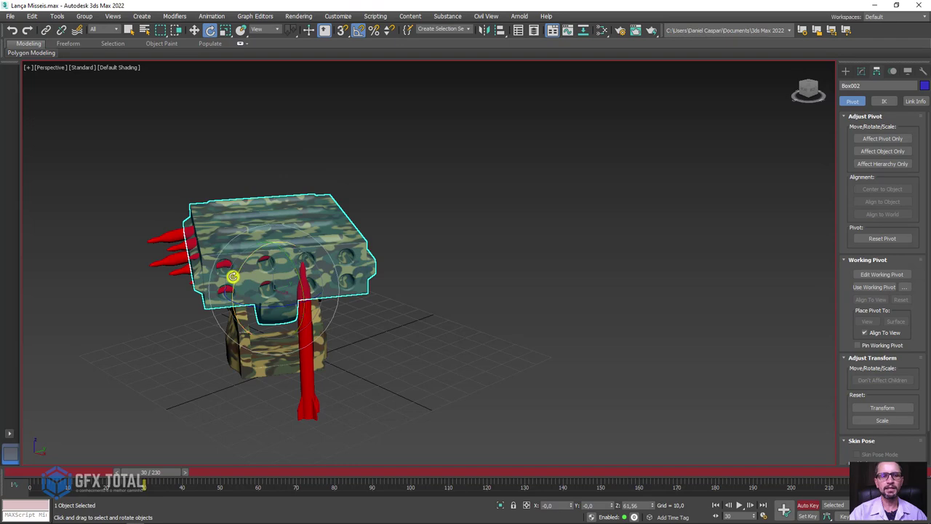
pyautogui.moveTo(232, 276)
pyautogui.keyDown('alt'); pyautogui.mouseDown(button='middle')
pyautogui.moveTo(218, 307)
pyautogui.moveTo(270, 272)
pyautogui.moveTo(372, 327)
pyautogui.moveTo(338, 323)
pyautogui.mouseUp(button='middle'); pyautogui.keyUp('alt')
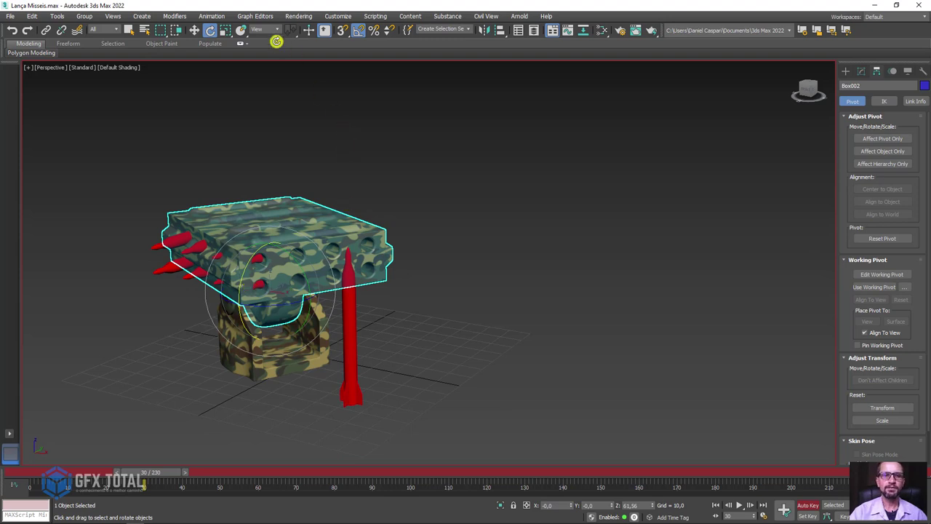
pyautogui.click(271, 28)
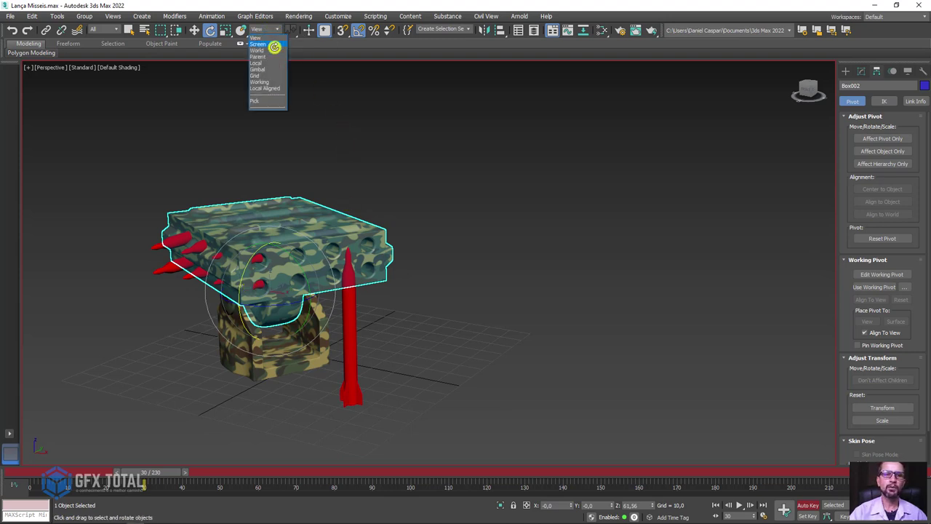
# Step: Using Local coordinates, tilt the box -40° on X, then 30° at frame 136
pyautogui.click(263, 63)
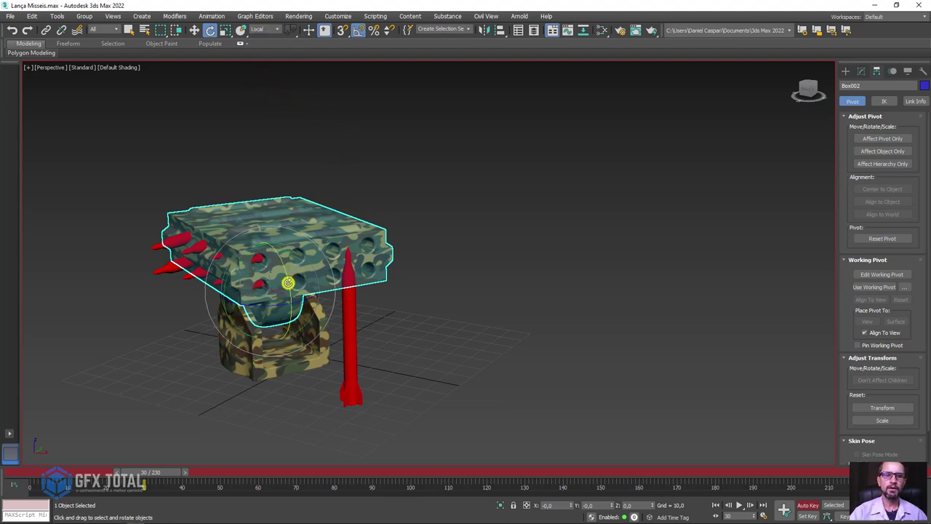
pyautogui.moveTo(288, 283); pyautogui.dragTo(284, 264)
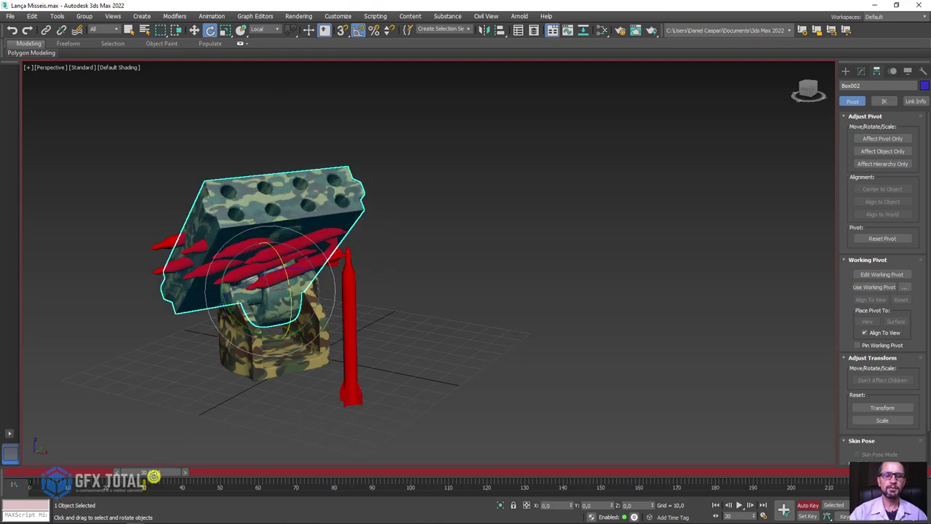
pyautogui.moveTo(151, 473)
pyautogui.mouseDown()
pyautogui.moveTo(87, 471)
pyautogui.moveTo(392, 464)
pyautogui.mouseUp()
pyautogui.press('e')
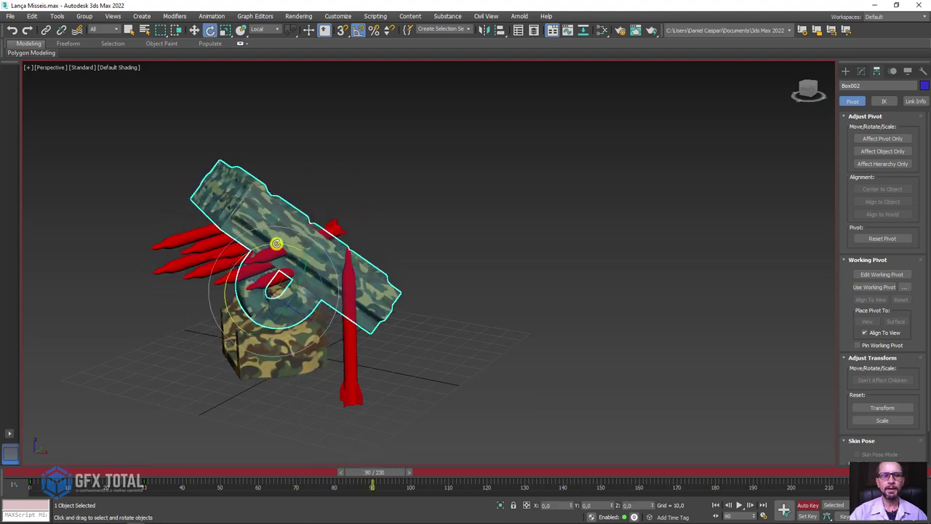
pyautogui.moveTo(386, 473); pyautogui.dragTo(546, 482)
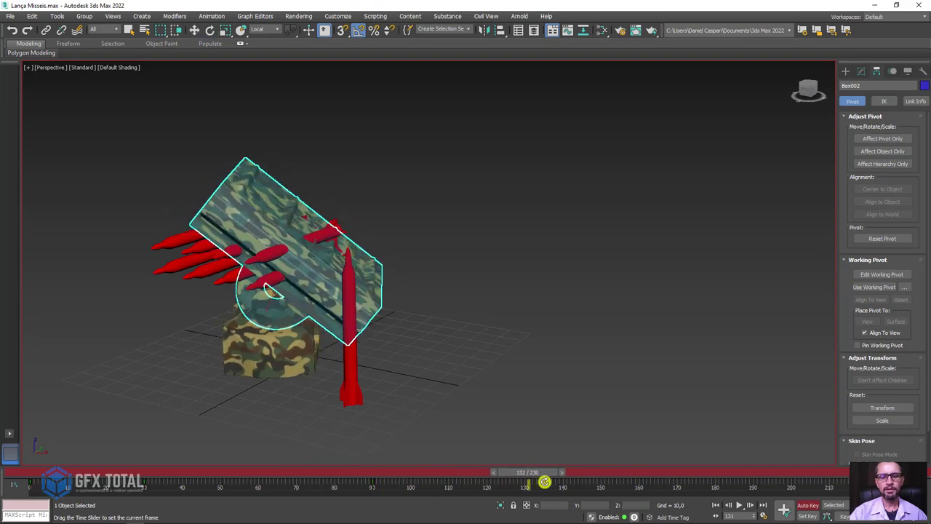
pyautogui.moveTo(278, 244); pyautogui.dragTo(264, 247)
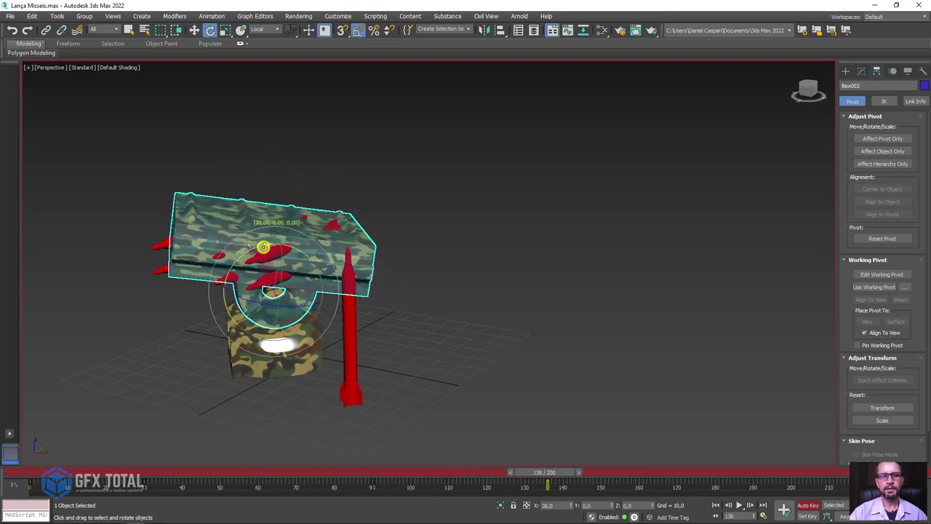
# Step: Tilt the box to 35° at later frames, bring it back level, and rewind to frame 0
pyautogui.moveTo(545, 470); pyautogui.dragTo(760, 472)
pyautogui.moveTo(259, 260); pyautogui.dragTo(261, 283)
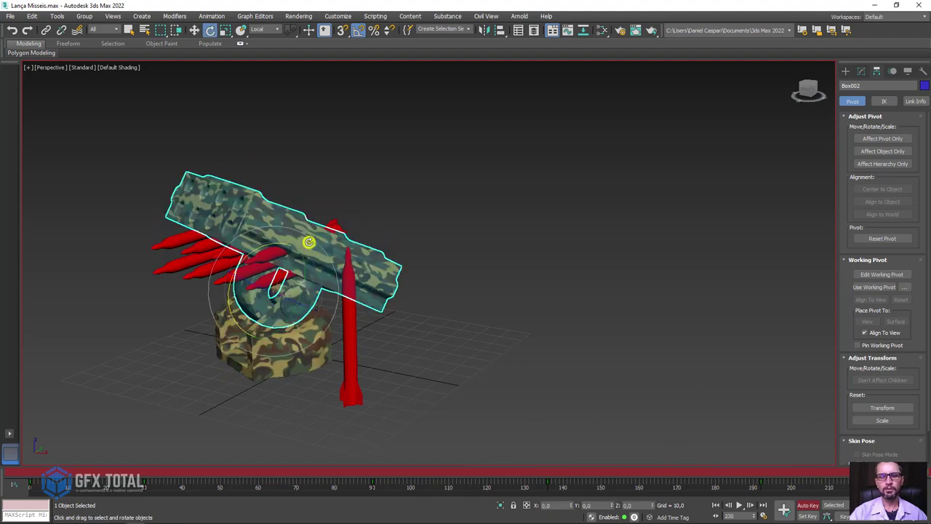
pyautogui.moveTo(264, 251); pyautogui.dragTo(266, 288)
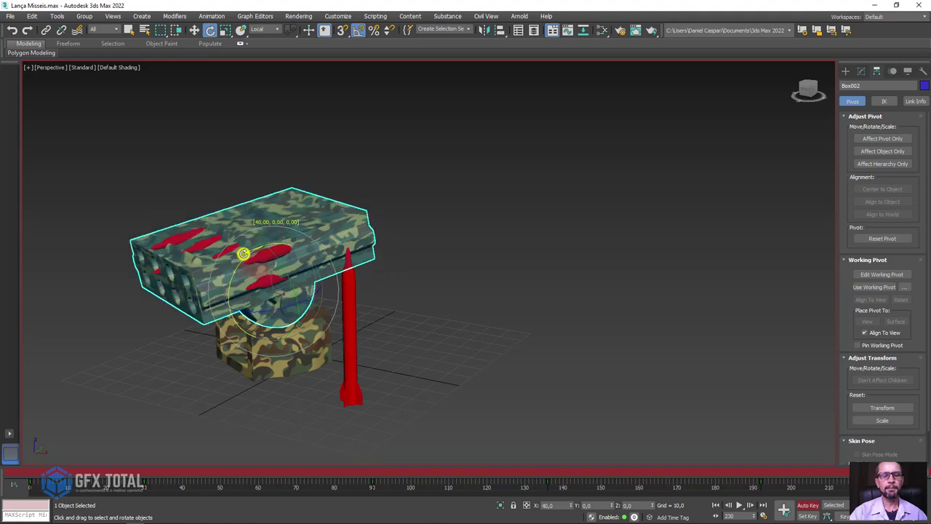
pyautogui.moveTo(246, 253); pyautogui.dragTo(261, 266)
pyautogui.moveTo(264, 280)
pyautogui.keyDown('alt'); pyautogui.mouseDown(button='middle')
pyautogui.moveTo(764, 453)
pyautogui.moveTo(441, 346)
pyautogui.mouseUp(button='middle'); pyautogui.keyUp('alt')
pyautogui.click(882, 421)
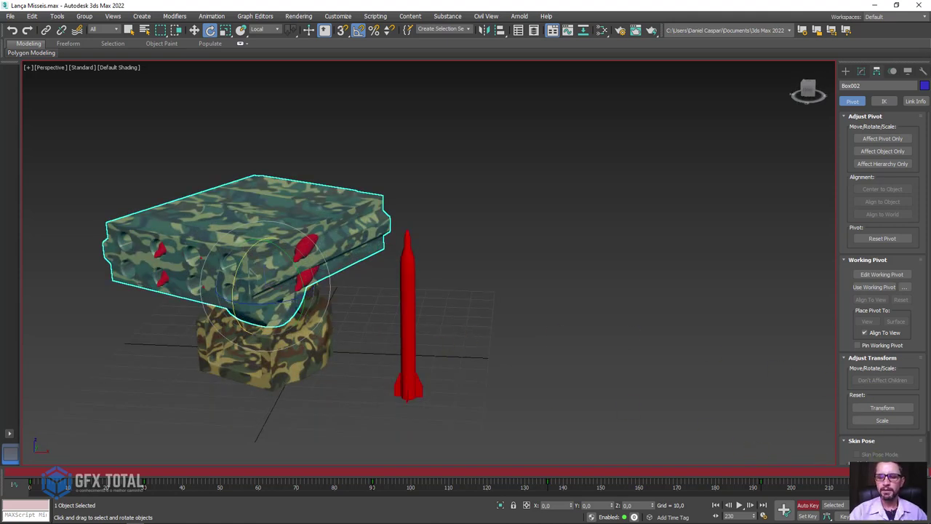
pyautogui.moveTo(812, 472); pyautogui.dragTo(12, 459)
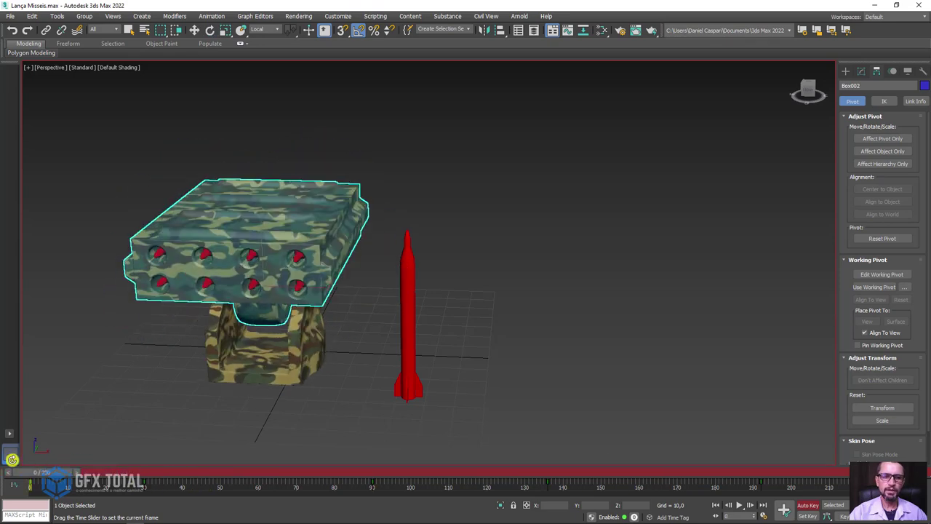
# Step: Preview the box's tilt around frame 26, then select the eight missiles inside the launcher
pyautogui.press('e')
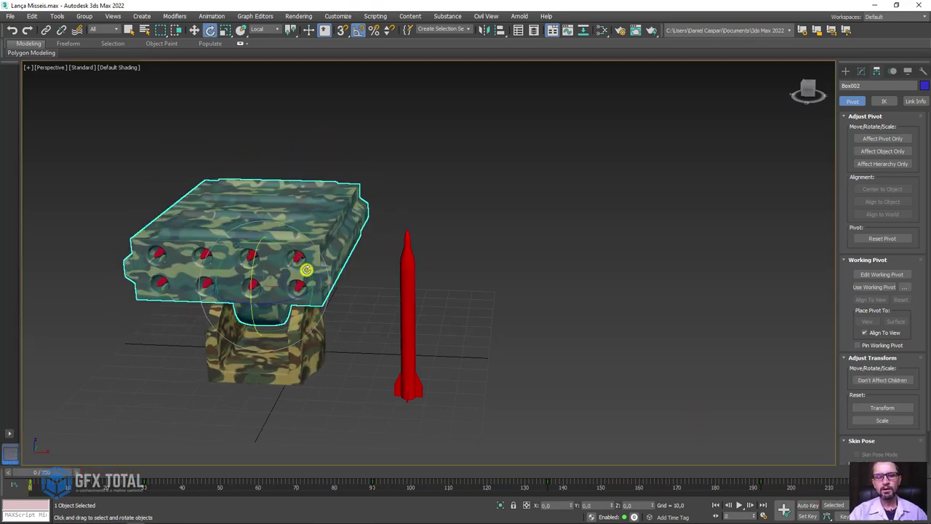
pyautogui.moveTo(311, 297)
pyautogui.keyDown('alt'); pyautogui.mouseDown(button='middle')
pyautogui.moveTo(397, 289)
pyautogui.moveTo(184, 393)
pyautogui.mouseUp(button='middle'); pyautogui.keyUp('alt')
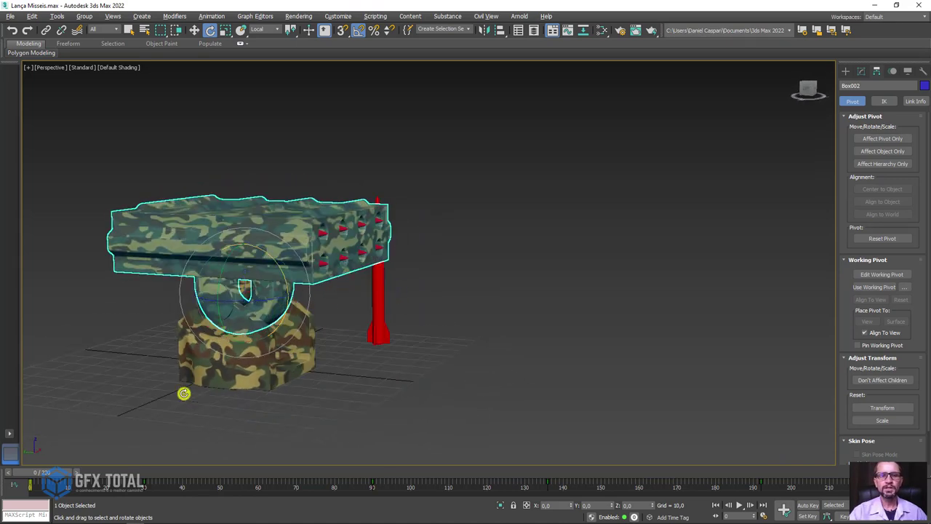
pyautogui.moveTo(50, 471)
pyautogui.mouseDown()
pyautogui.moveTo(152, 472)
pyautogui.moveTo(33, 473)
pyautogui.mouseUp()
pyautogui.keyDown('alt'); pyautogui.moveTo(482, 253); pyautogui.dragTo(354, 142, button='middle'); pyautogui.keyUp('alt')
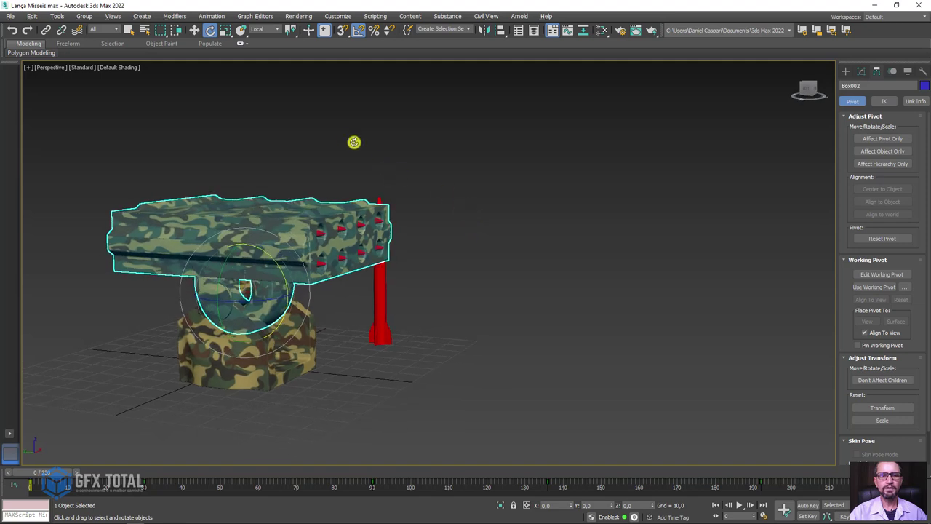
pyautogui.click(271, 237)
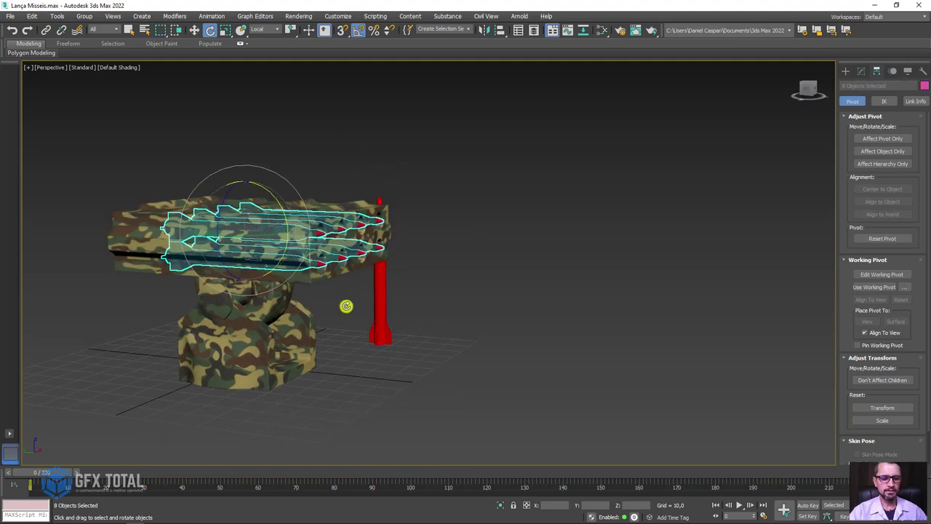
# Step: Link the eight missiles to Box002, scrub to confirm they tilt with it, and enable Auto Key
pyautogui.press('F4')
pyautogui.click(45, 30)
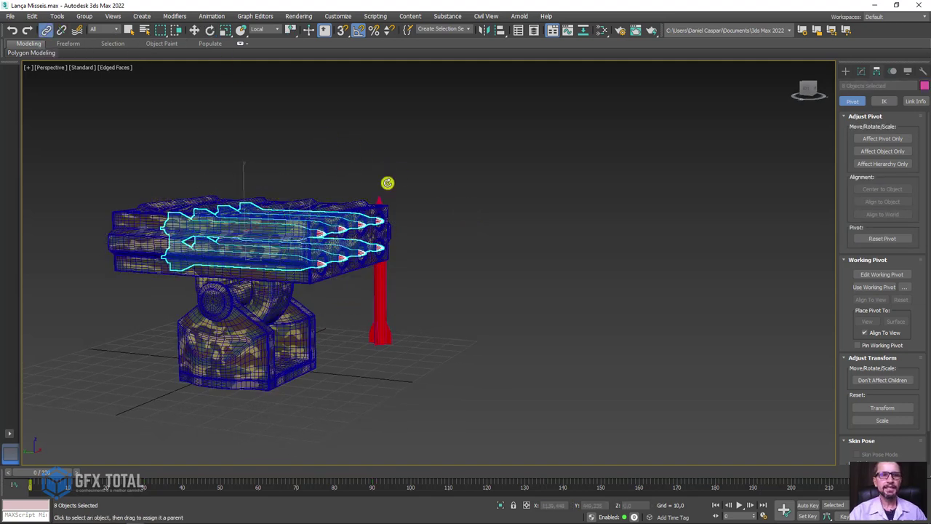
pyautogui.press('F4')
pyautogui.moveTo(378, 216)
pyautogui.mouseDown()
pyautogui.moveTo(200, 104)
pyautogui.moveTo(230, 202)
pyautogui.mouseUp()
pyautogui.scroll(-2, 344, 251)
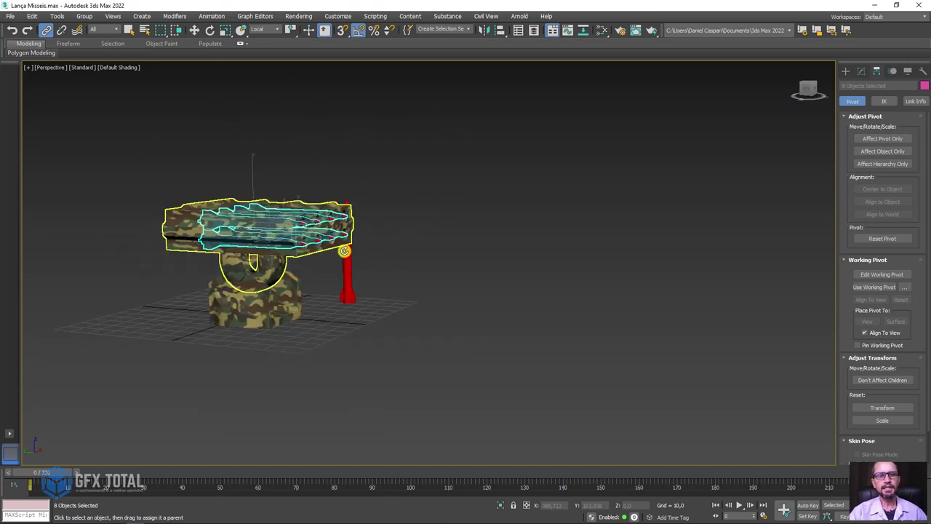
pyautogui.keyDown('alt'); pyautogui.moveTo(344, 251); pyautogui.dragTo(187, 420, button='middle'); pyautogui.keyUp('alt')
pyautogui.moveTo(52, 467)
pyautogui.mouseDown()
pyautogui.moveTo(763, 470)
pyautogui.moveTo(4, 463)
pyautogui.mouseUp()
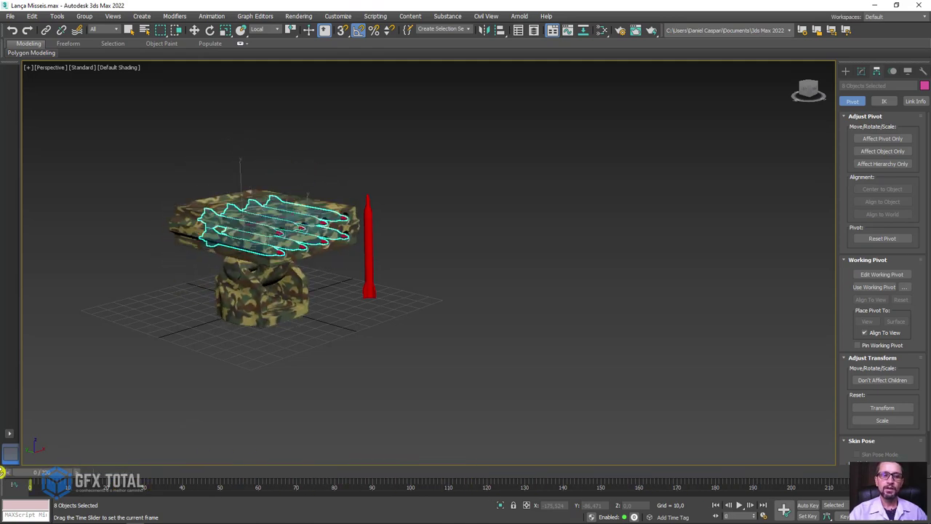
pyautogui.click(46, 30)
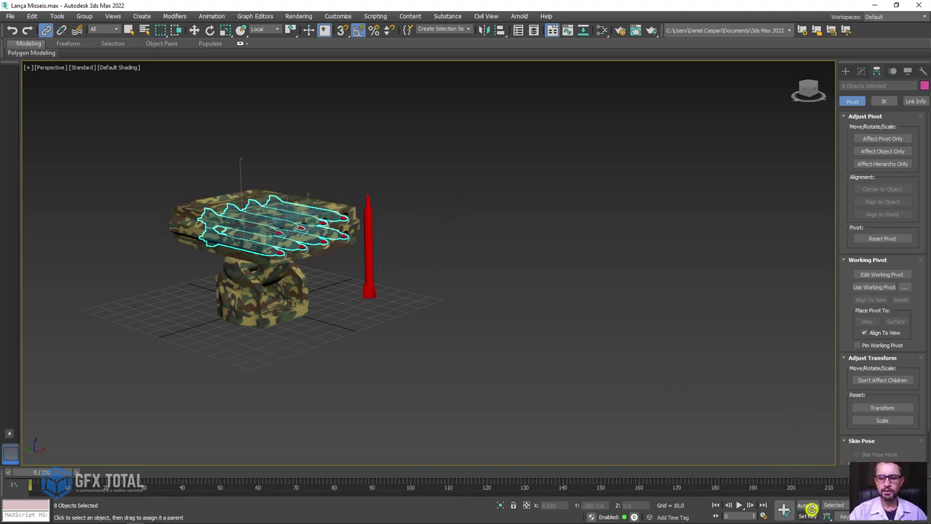
pyautogui.click(810, 506)
# Step: At frame 70, choose Select and Move with the Local reference coordinate system
pyautogui.moveTo(40, 472)
pyautogui.mouseDown()
pyautogui.moveTo(310, 466)
pyautogui.moveTo(298, 471)
pyautogui.mouseUp()
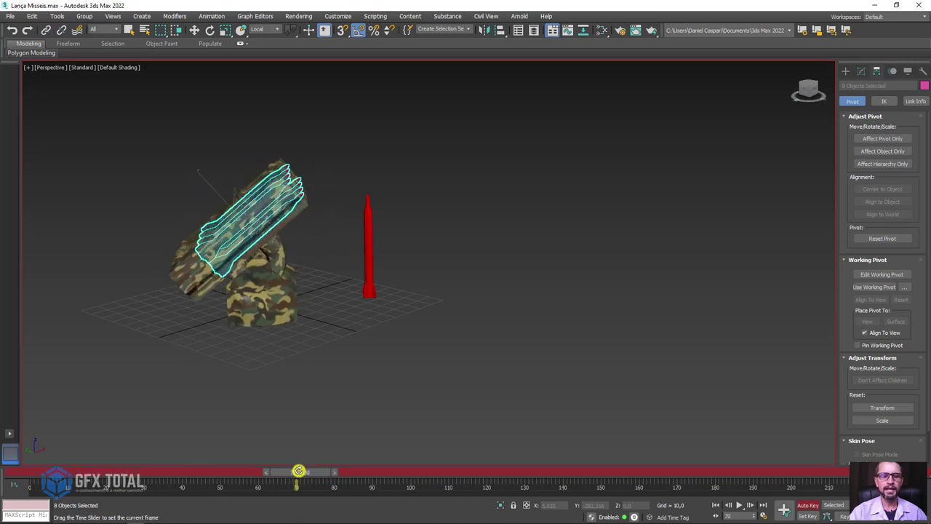
pyautogui.press('l')
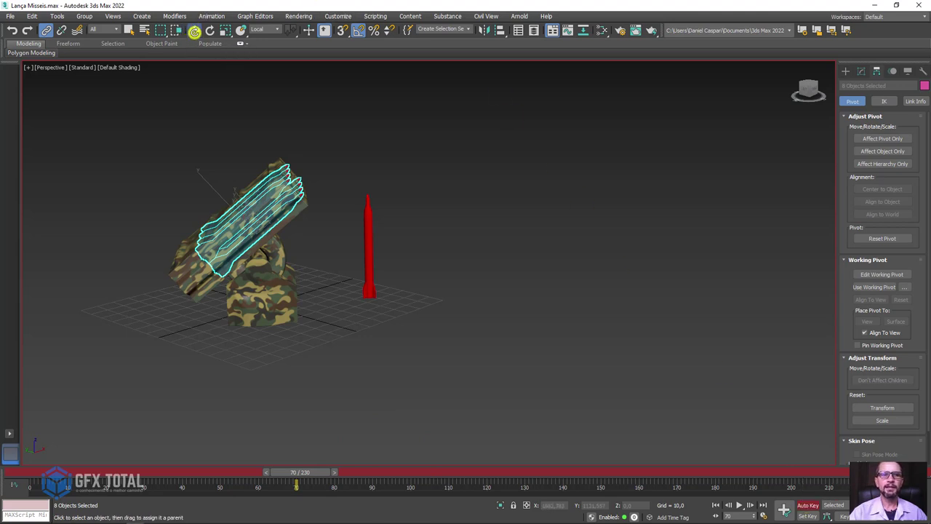
pyautogui.click(194, 30)
pyautogui.moveTo(356, 218); pyautogui.dragTo(360, 250, button='middle')
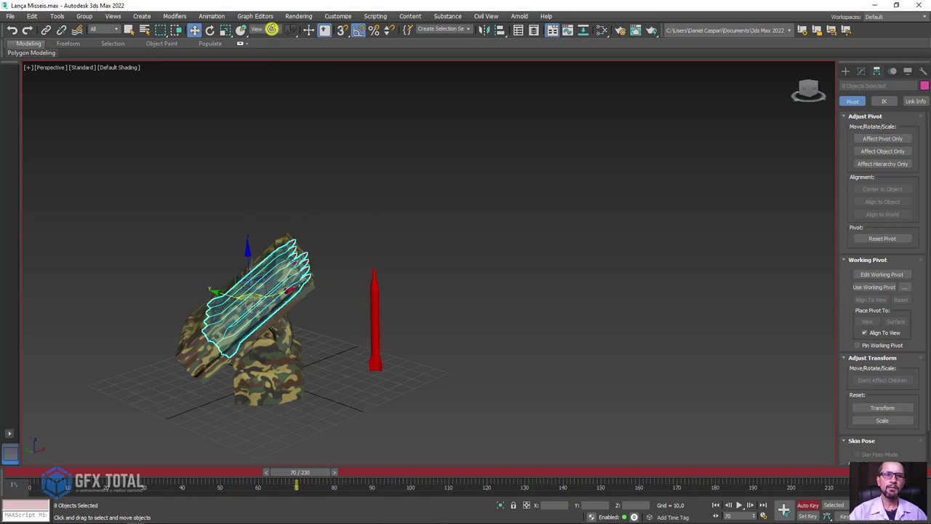
pyautogui.click(271, 29)
pyautogui.click(261, 62)
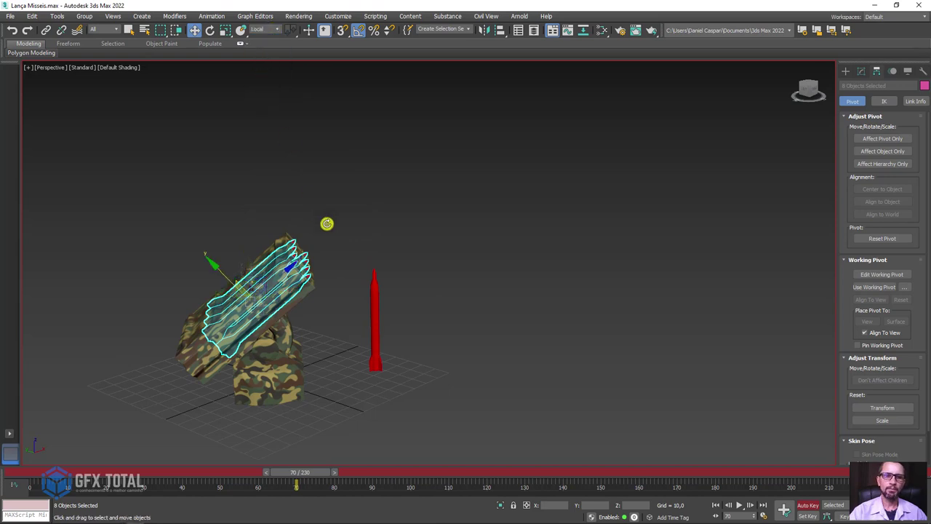
# Step: Zoom in on the missile rack and select missile OilTank018
pyautogui.moveTo(326, 223)
pyautogui.keyDown('alt'); pyautogui.mouseDown(button='middle')
pyautogui.moveTo(270, 249)
pyautogui.moveTo(323, 235)
pyautogui.mouseUp(button='middle'); pyautogui.keyUp('alt')
pyautogui.scroll(-2, 323, 236)
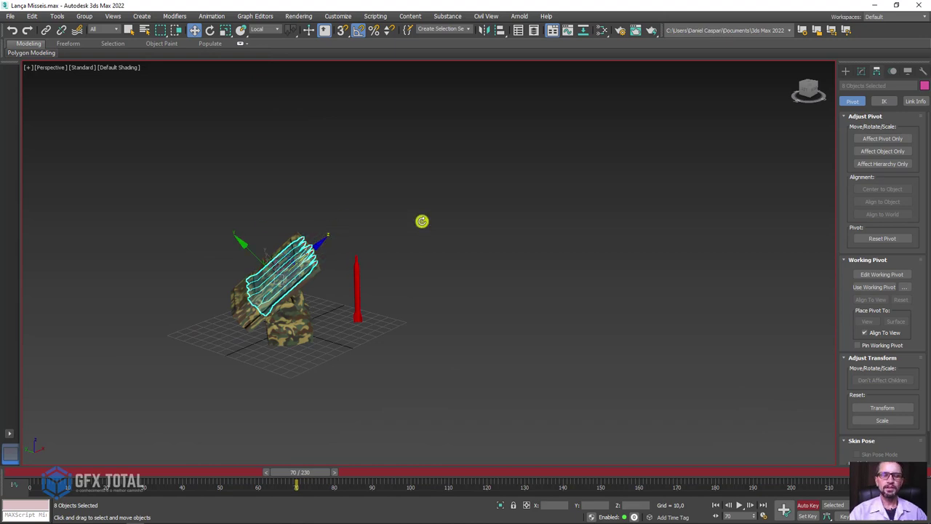
pyautogui.keyDown('alt'); pyautogui.moveTo(353, 223); pyautogui.dragTo(328, 247, button='middle'); pyautogui.keyUp('alt')
pyautogui.scroll(4, 298, 260)
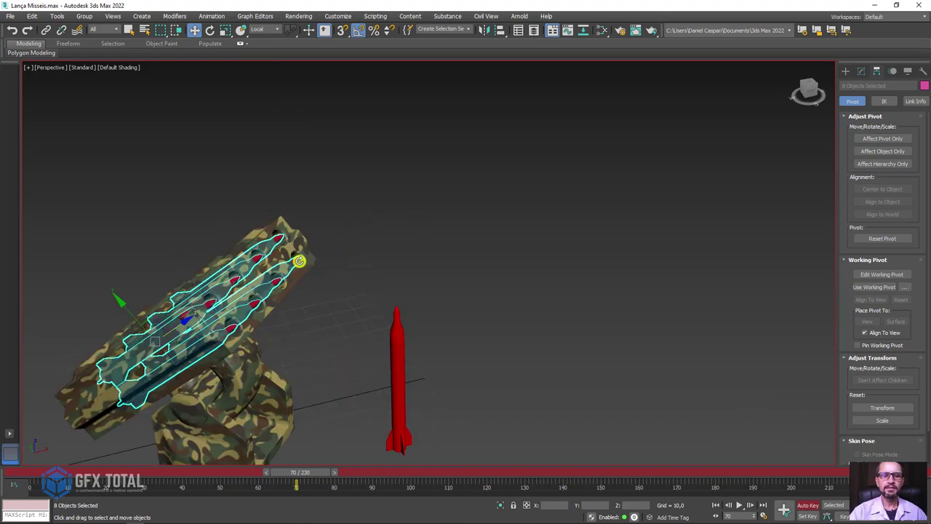
pyautogui.click(296, 261)
pyautogui.scroll(-4, 296, 260)
pyautogui.scroll(-1, 367, 244)
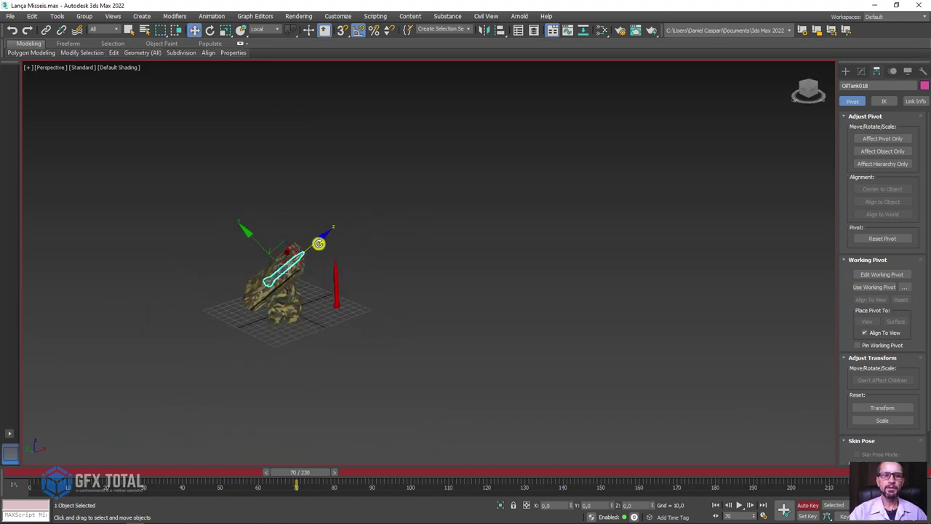
# Step: Drag OilTank018 out along its local Z axis at frame 70, then scrub back to review the flight
pyautogui.moveTo(319, 243); pyautogui.dragTo(515, 87)
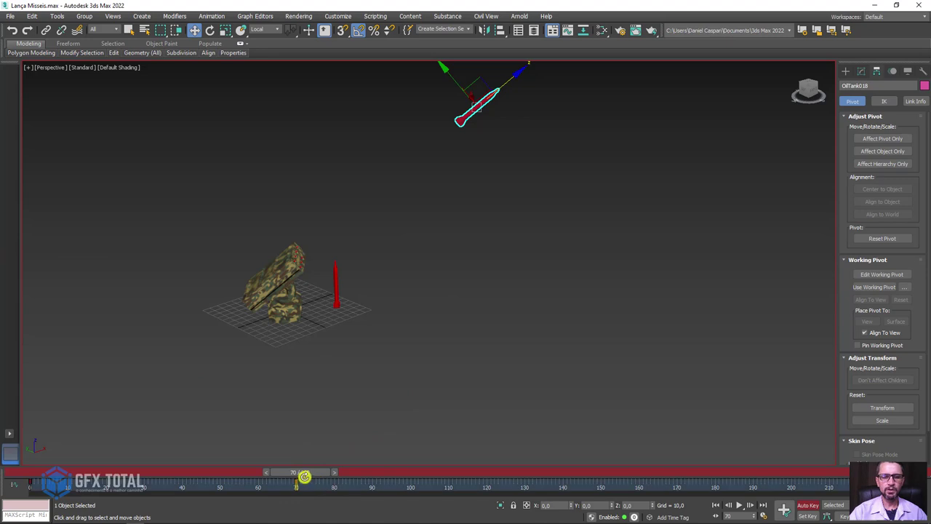
pyautogui.moveTo(313, 471)
pyautogui.mouseDown()
pyautogui.moveTo(65, 459)
pyautogui.moveTo(152, 452)
pyautogui.moveTo(239, 393)
pyautogui.moveTo(124, 476)
pyautogui.moveTo(337, 474)
pyautogui.moveTo(53, 475)
pyautogui.mouseUp()
pyautogui.press('w')
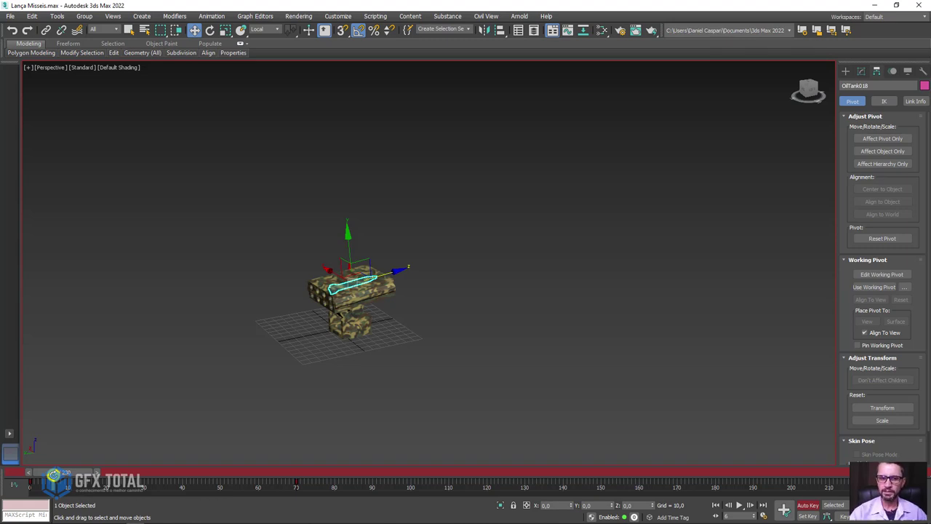
pyautogui.moveTo(453, 323); pyautogui.dragTo(311, 289, button='middle')
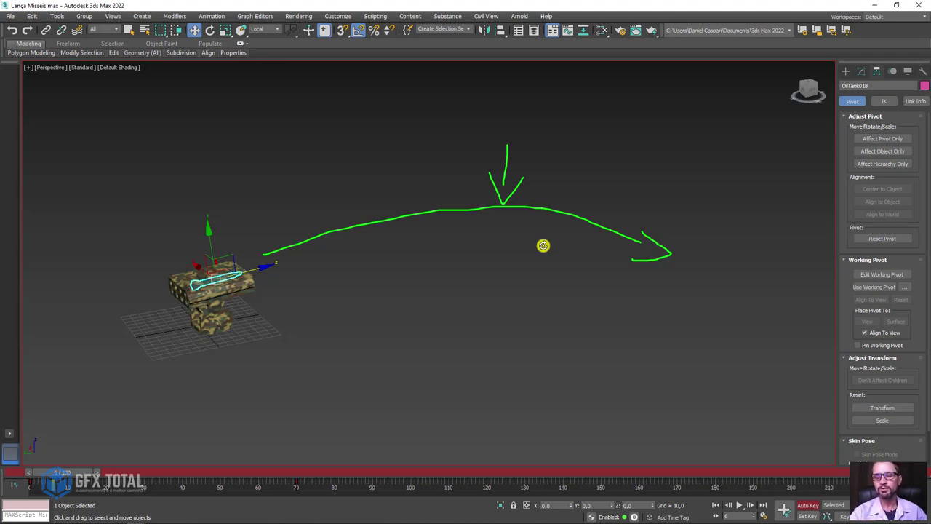
# Step: Toggle Auto Key off with the N shortcut, leaving OilTank018 selected near frame 6
pyautogui.press('n')
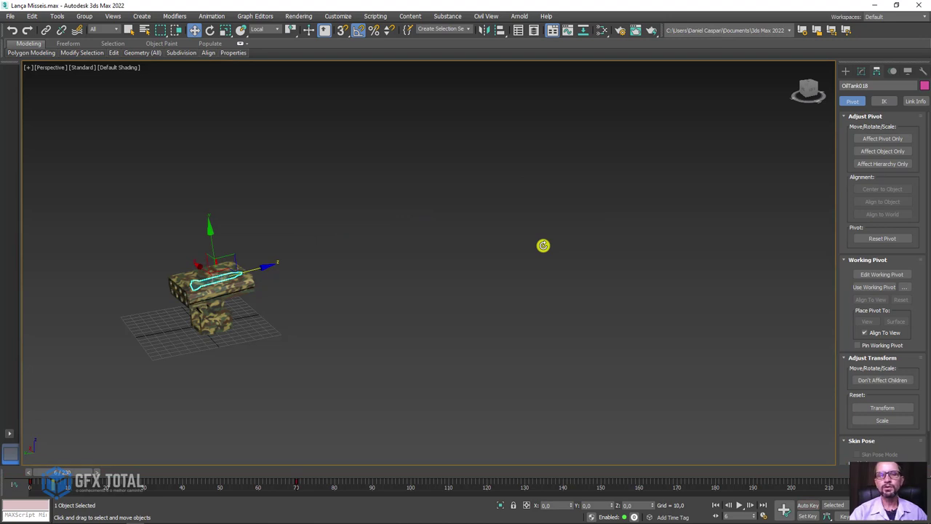